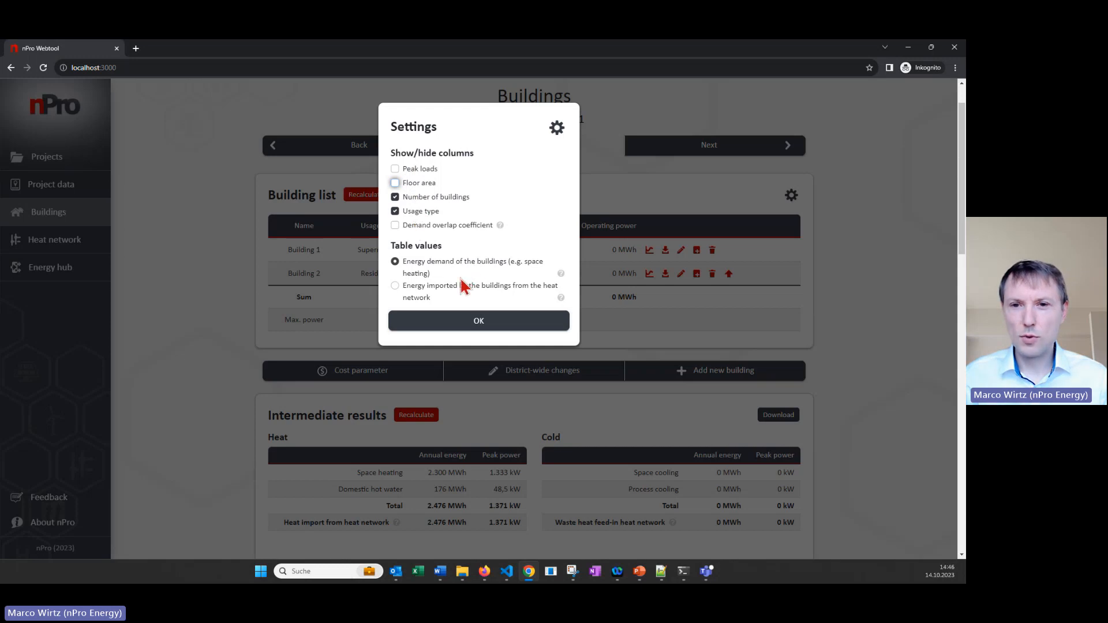
Show the peak loads in the building list table
click(425, 169)
click(501, 321)
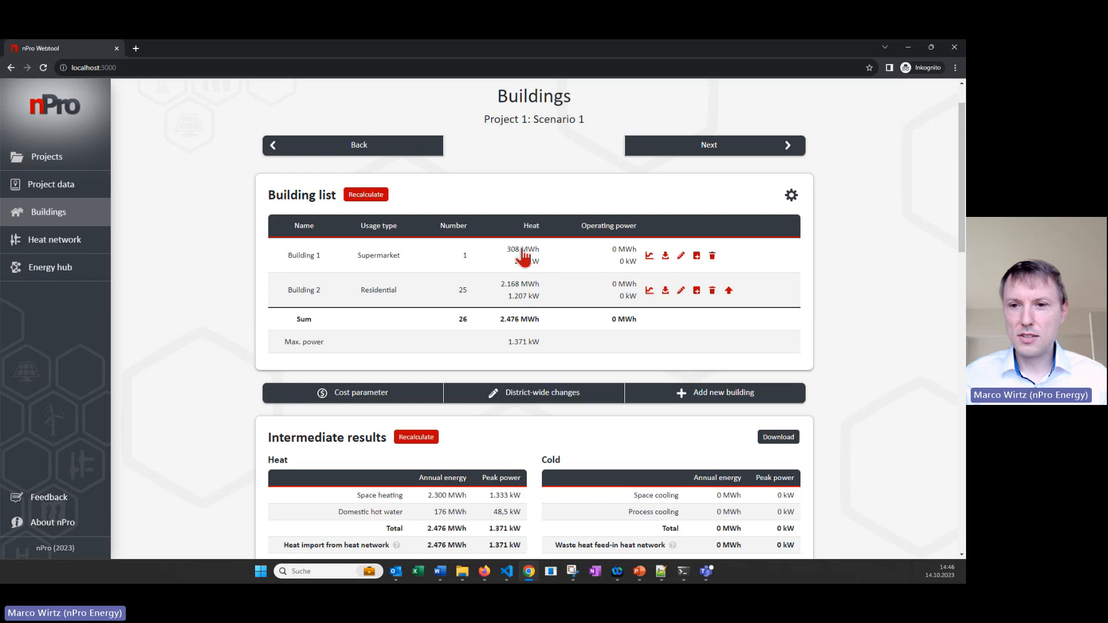
Switch the building list's table values to energy imported from the heat network and back to the buildings' energy demand
click(791, 196)
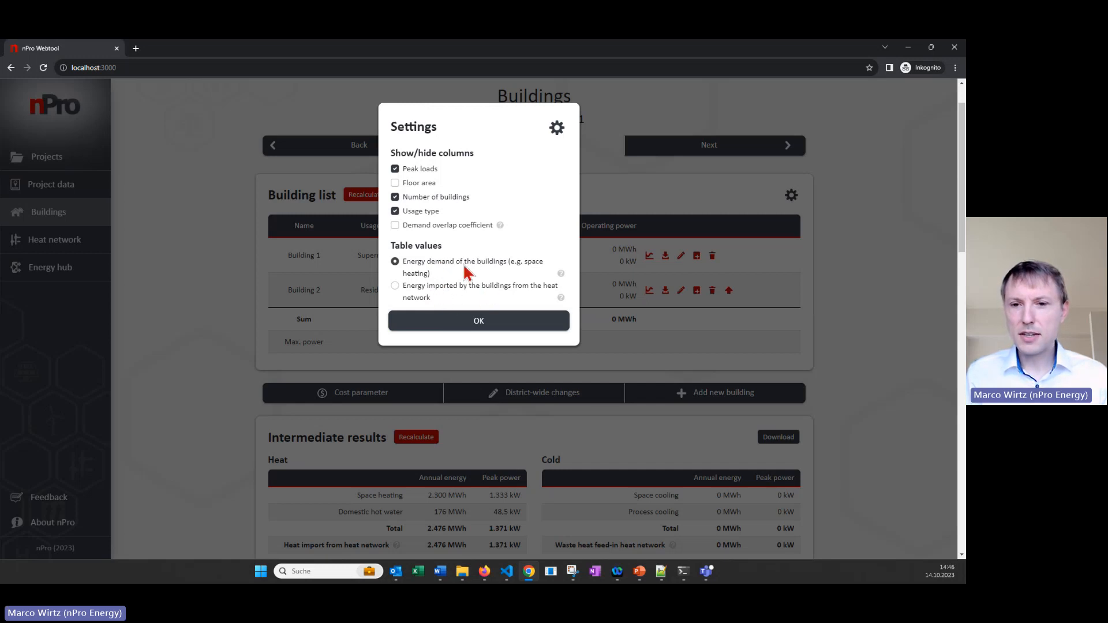
click(446, 288)
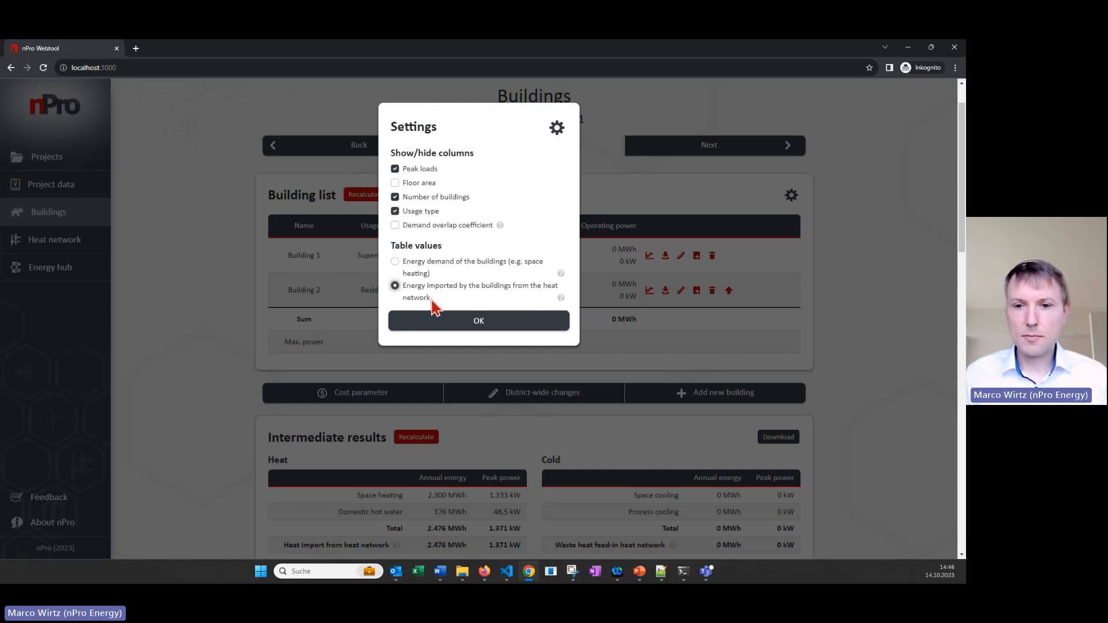
click(456, 266)
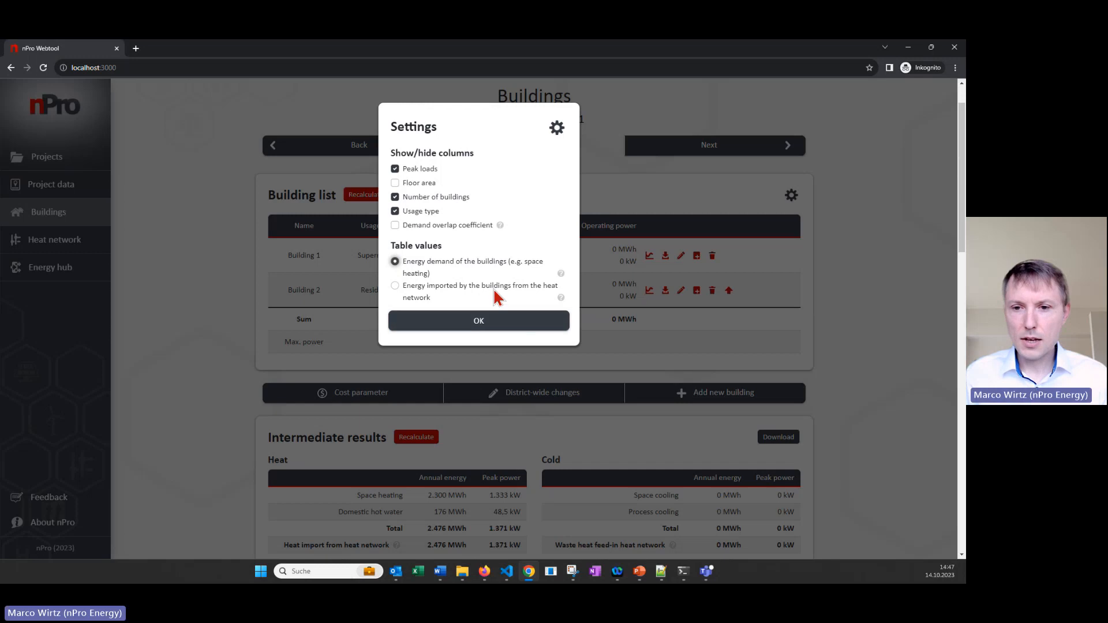
click(498, 321)
Apply a district-wide change that sets the domestic hot water supply temperature to 55 °C for Building 1 and Building 2
scroll(492, 329, down, 1)
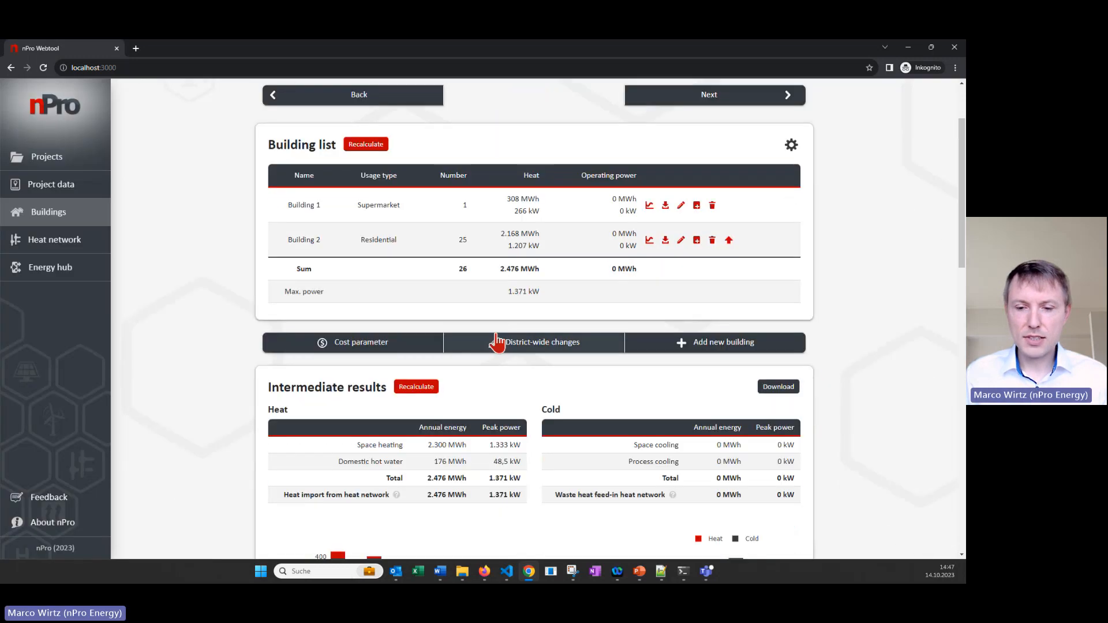
click(584, 356)
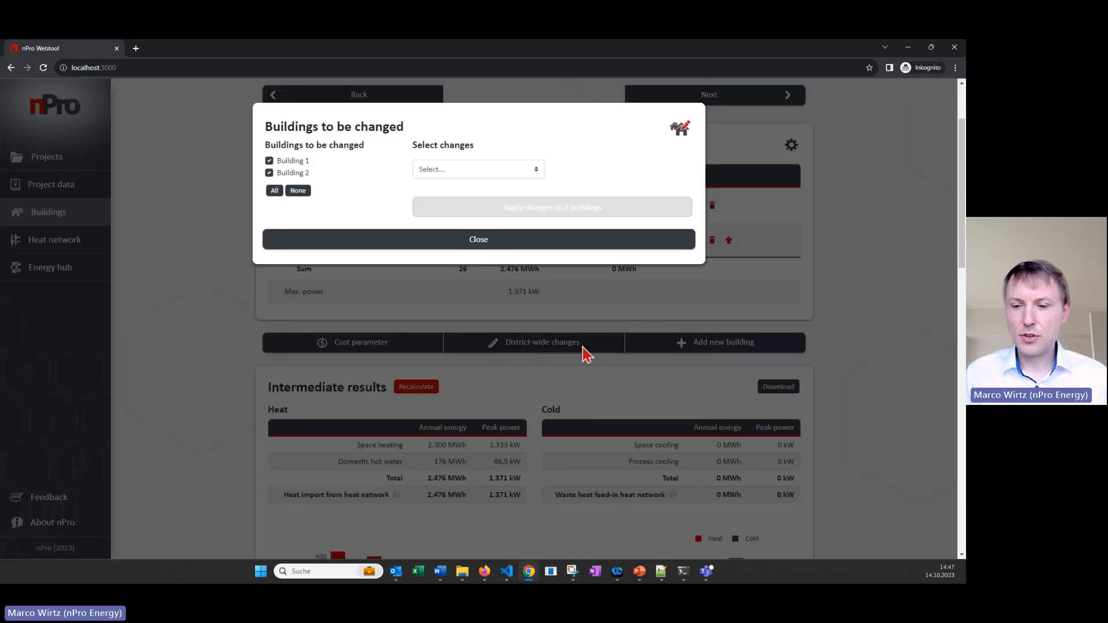
click(473, 171)
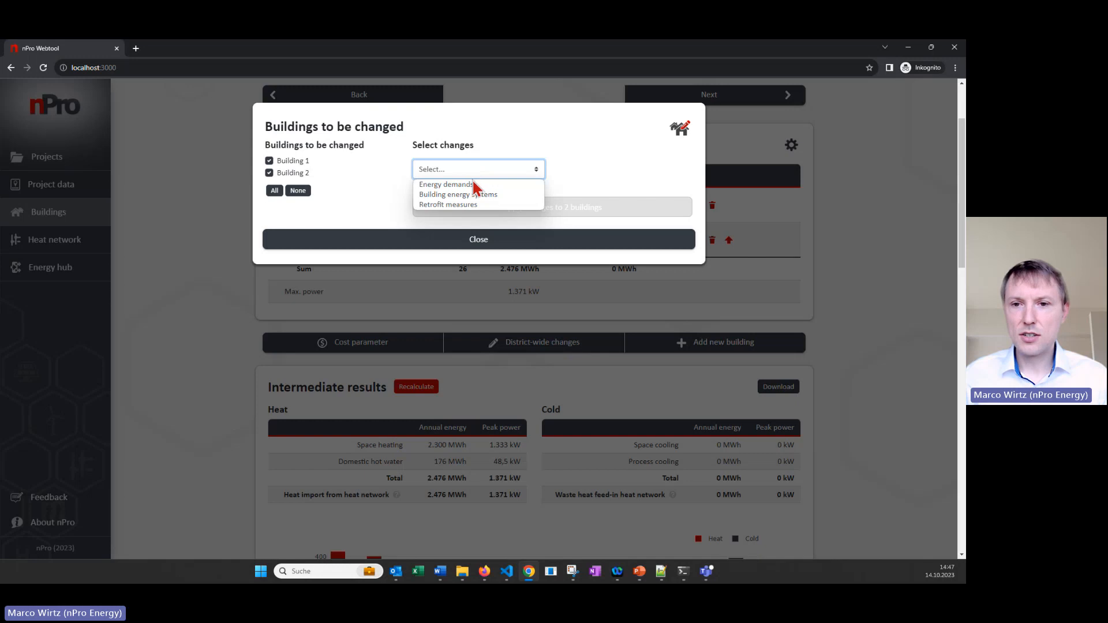
click(474, 184)
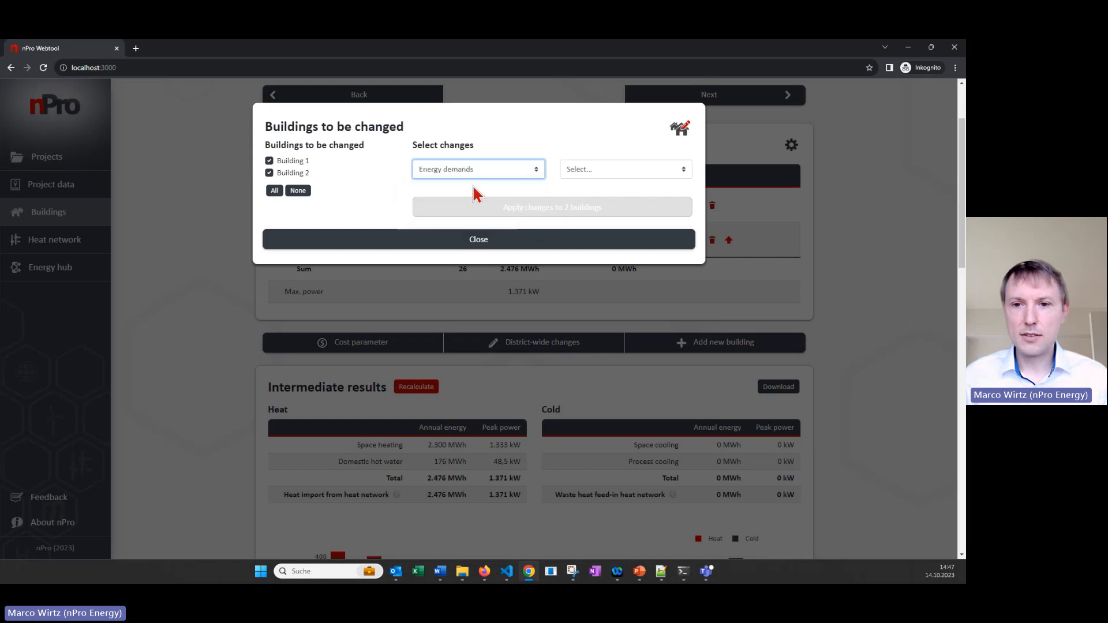
click(588, 172)
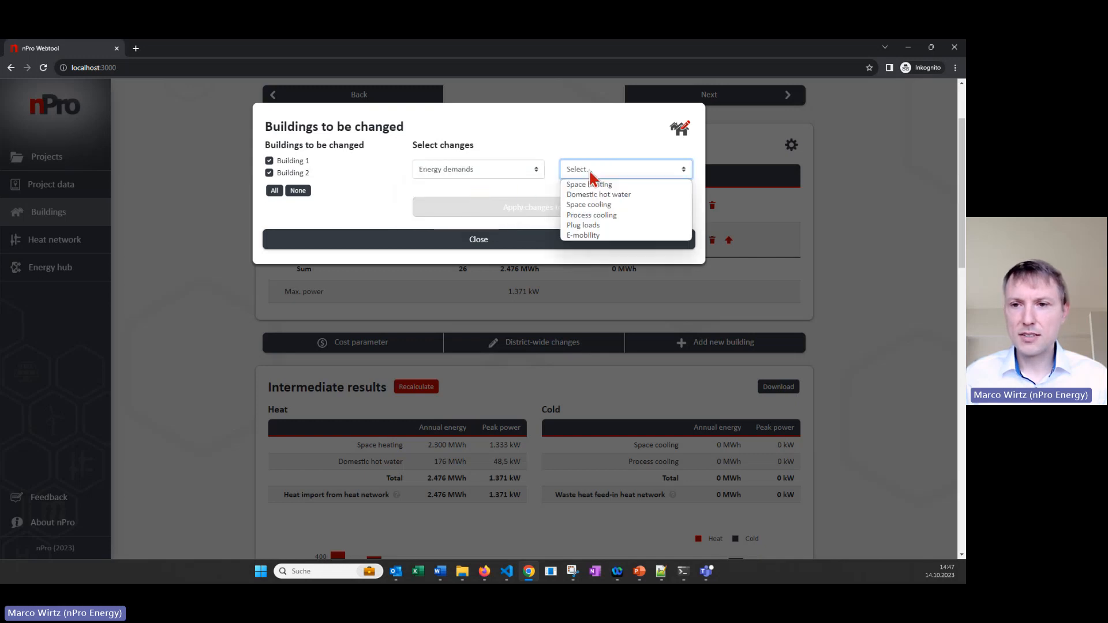
click(618, 196)
click(513, 203)
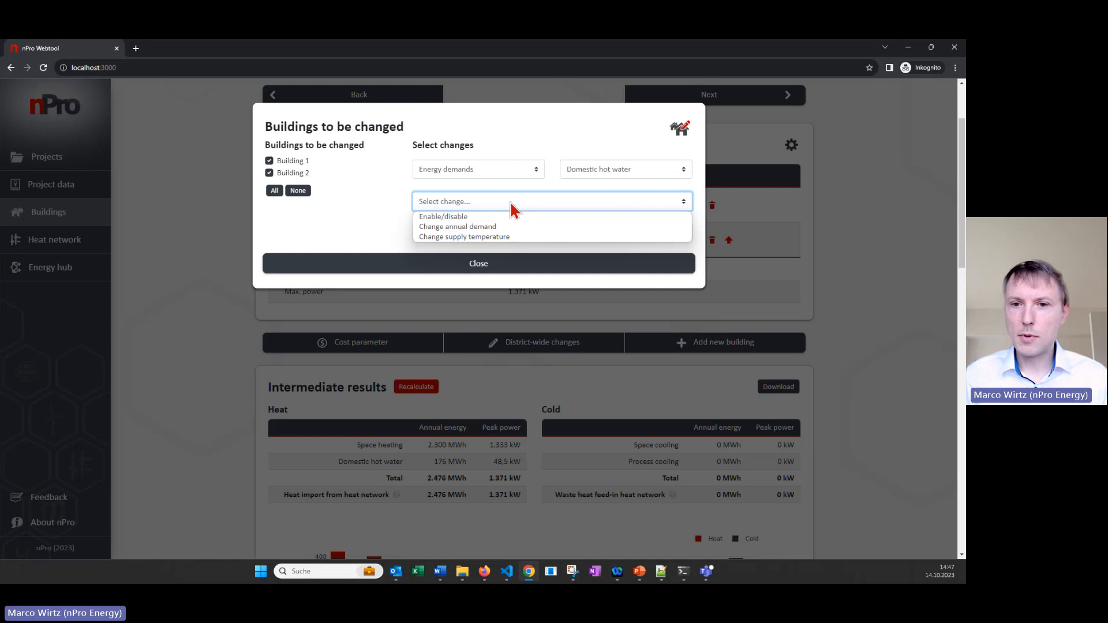
click(498, 237)
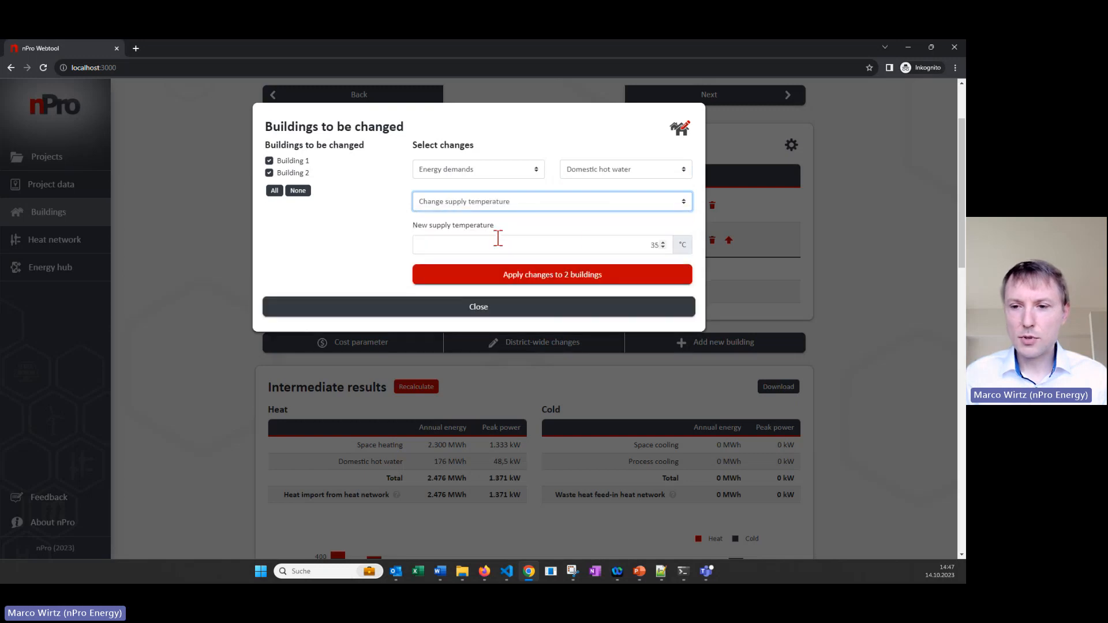
double_click(655, 244)
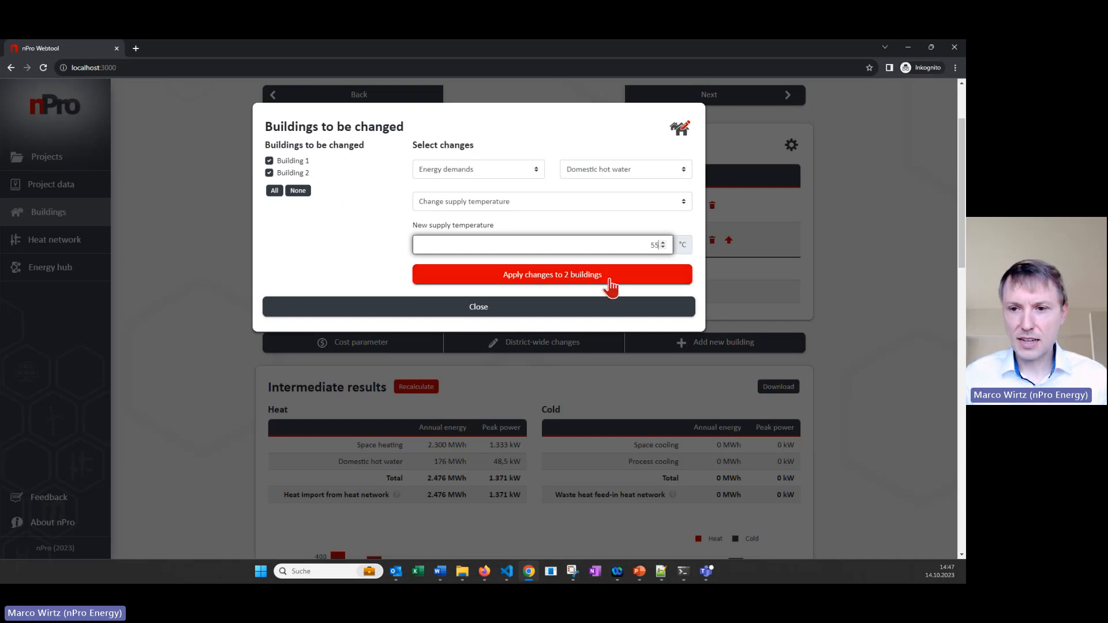
click(610, 280)
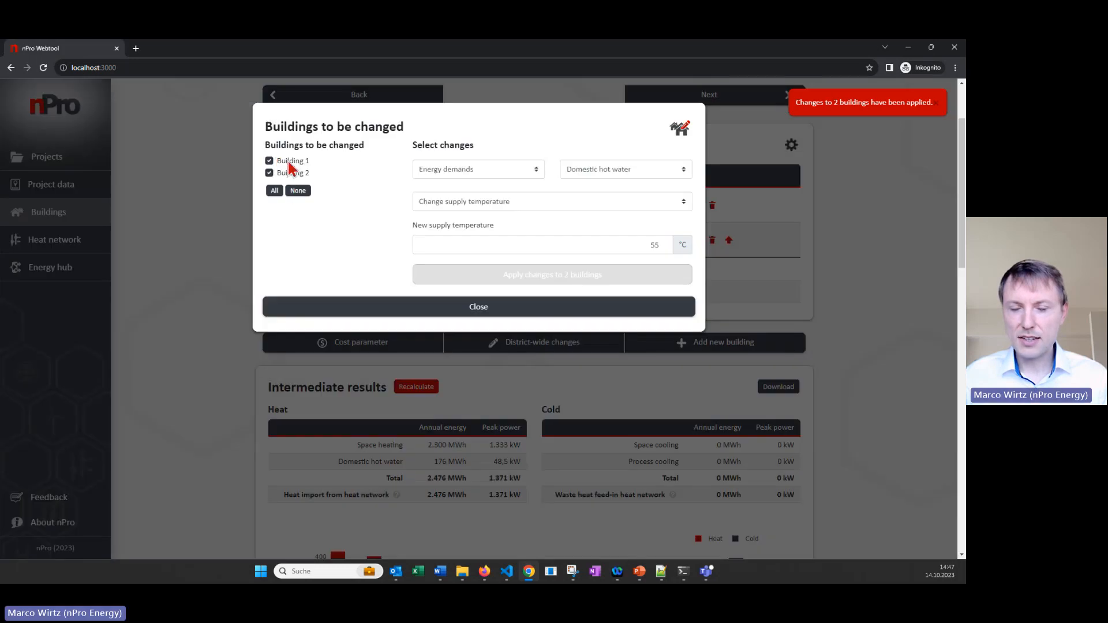
click(526, 305)
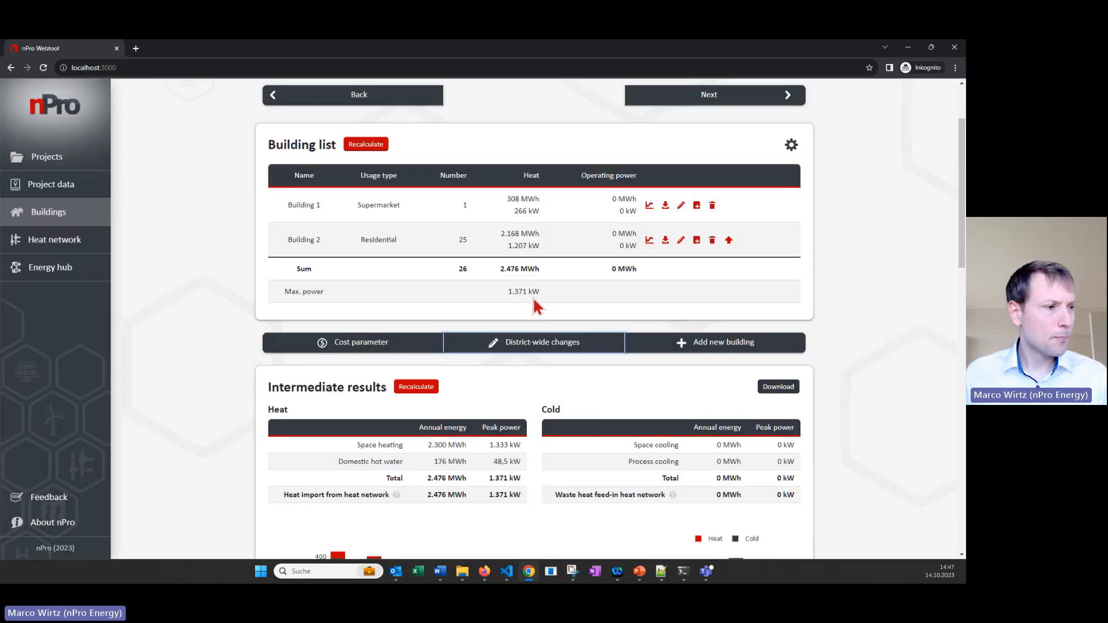
In the energy hub's energy system, add CHP 2, solar thermal and the PVT collector, and remove Geothermal 1
click(654, 99)
click(653, 202)
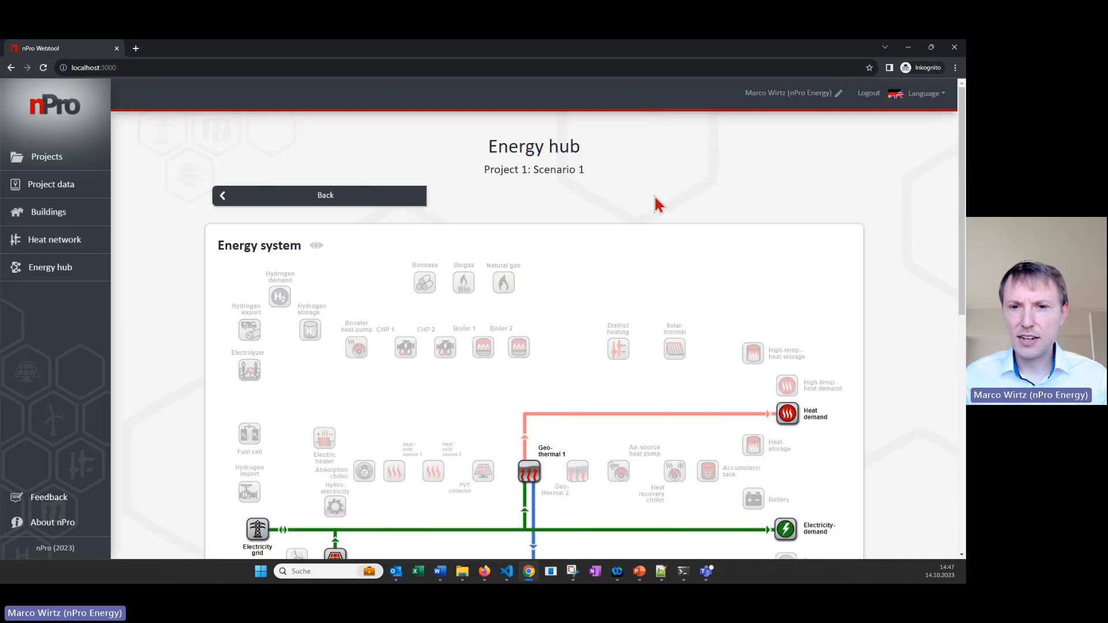
scroll(479, 223, down, 1)
scroll(465, 237, down, 1)
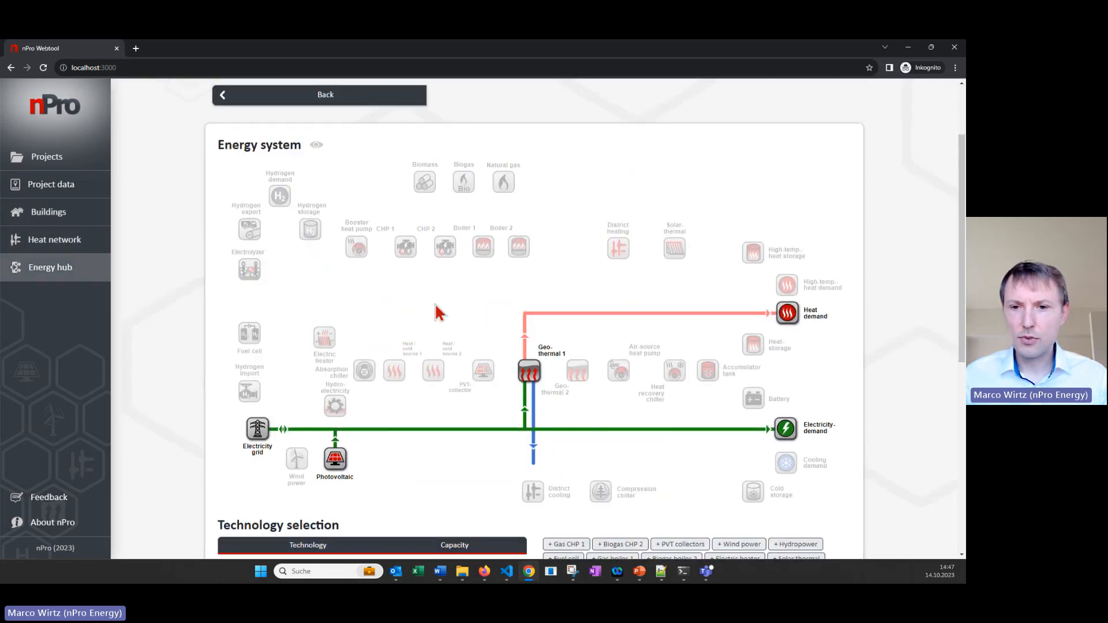
click(446, 250)
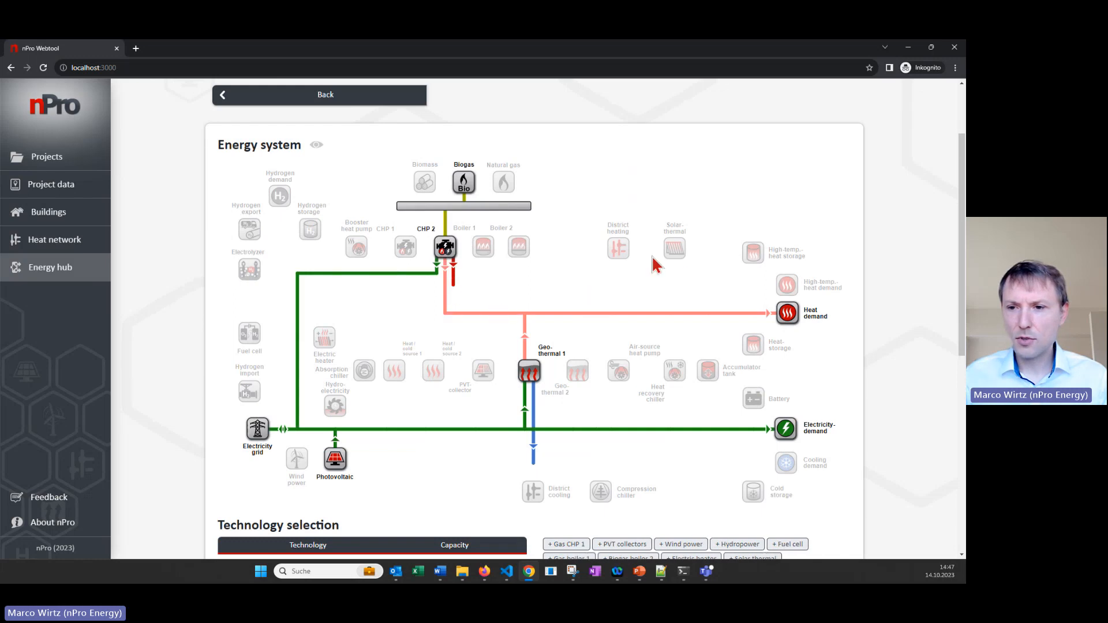
click(673, 253)
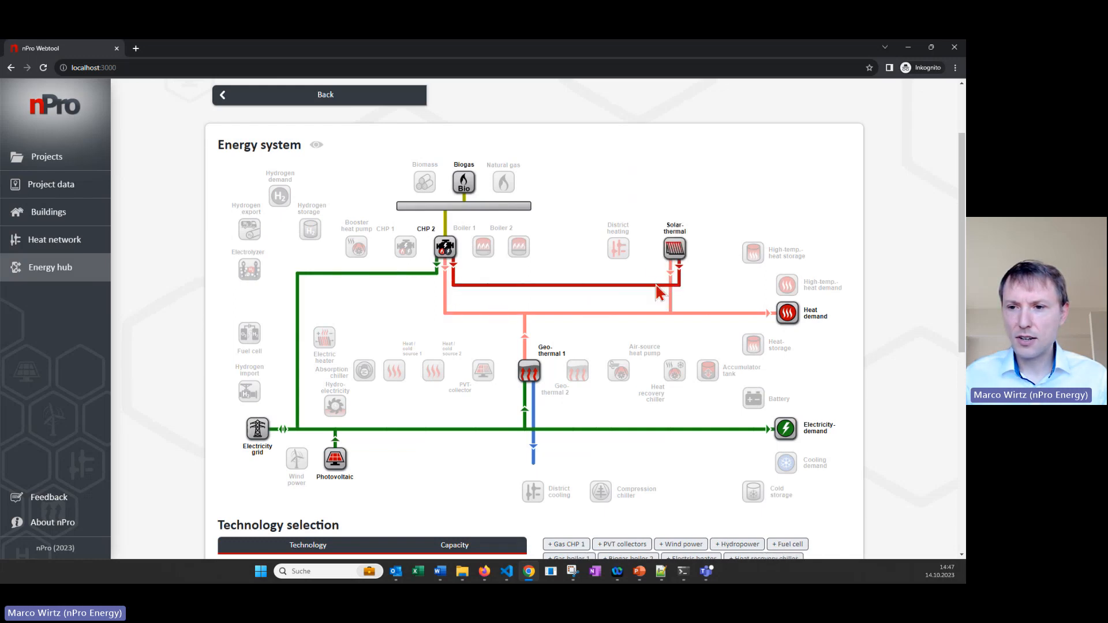
click(529, 373)
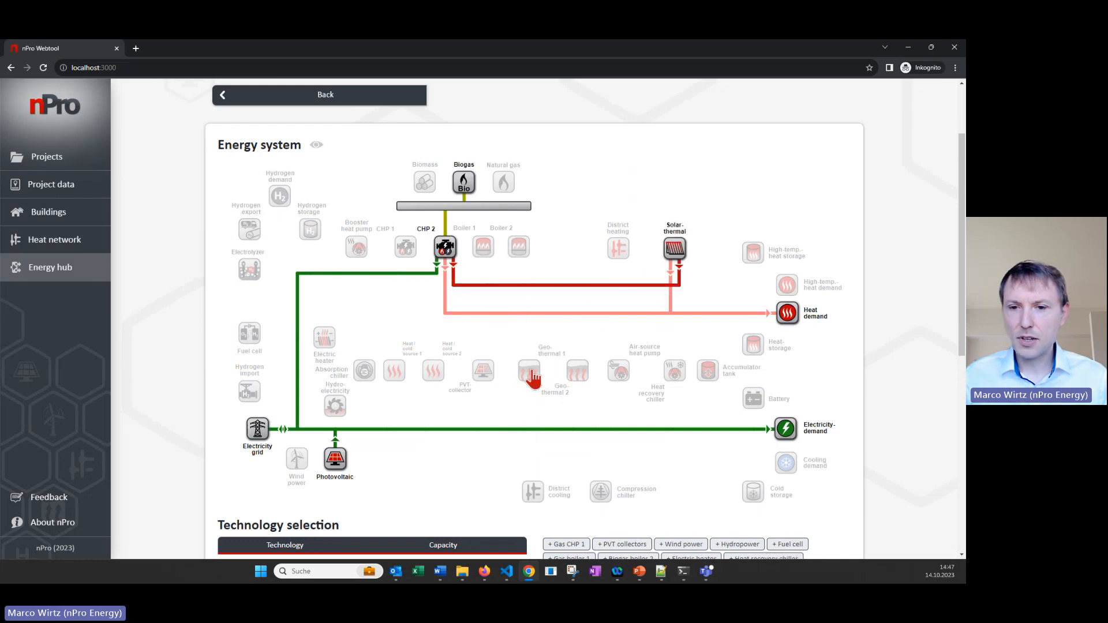
click(483, 371)
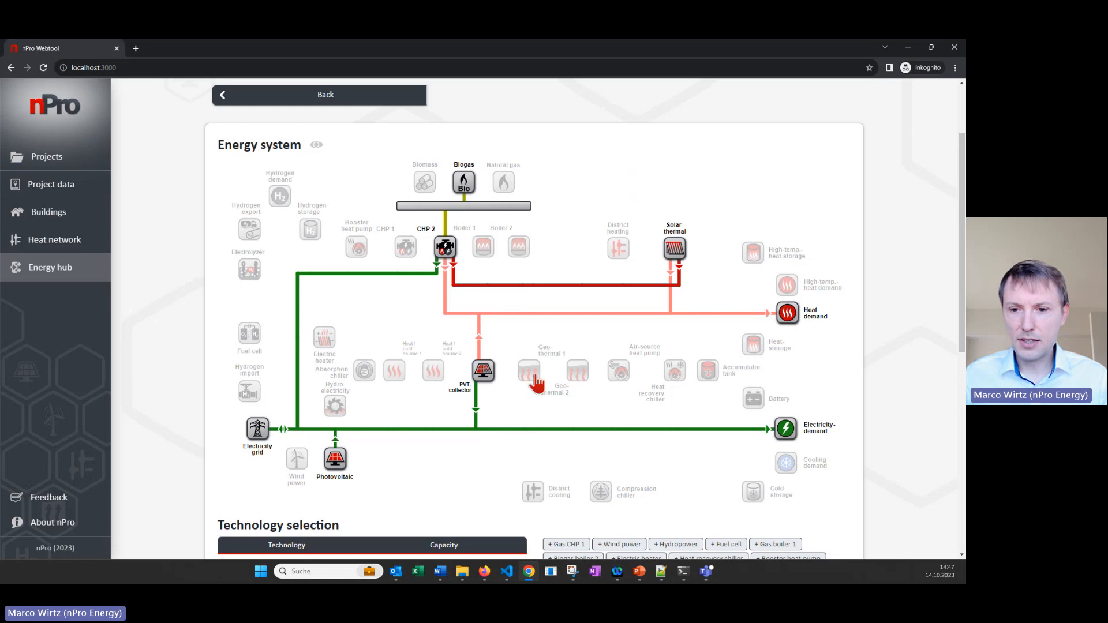
View the energy system diagram with only the selected technologies, and restore the display of all technologies
click(317, 150)
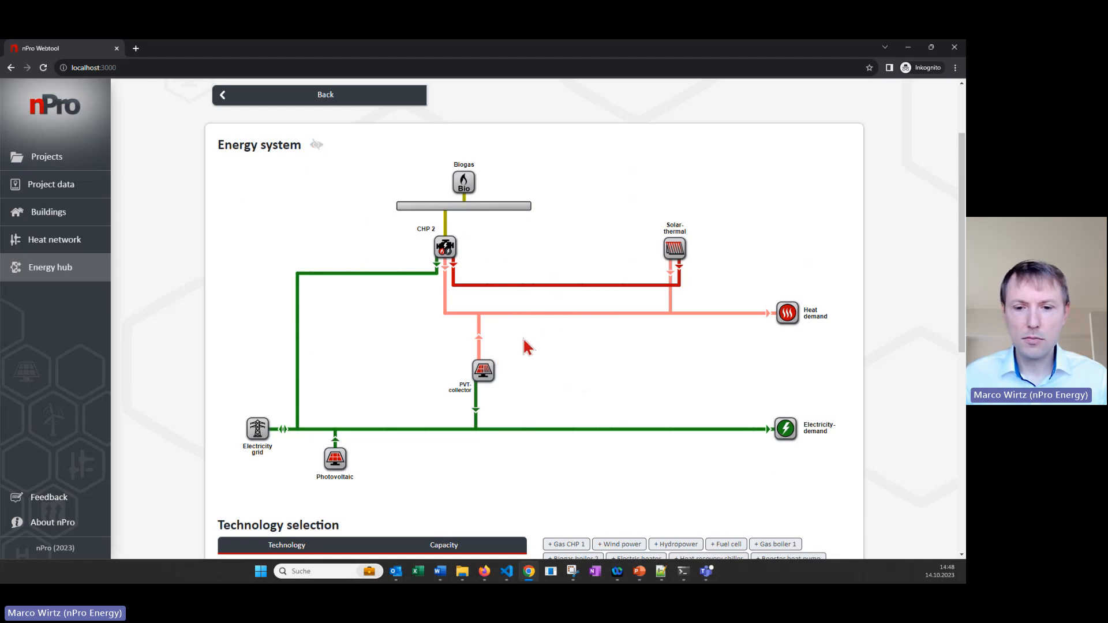
click(316, 147)
Examine the electricity grid's import and feed-in settings, including the upload options for a supply price time series
scroll(447, 254, down, 4)
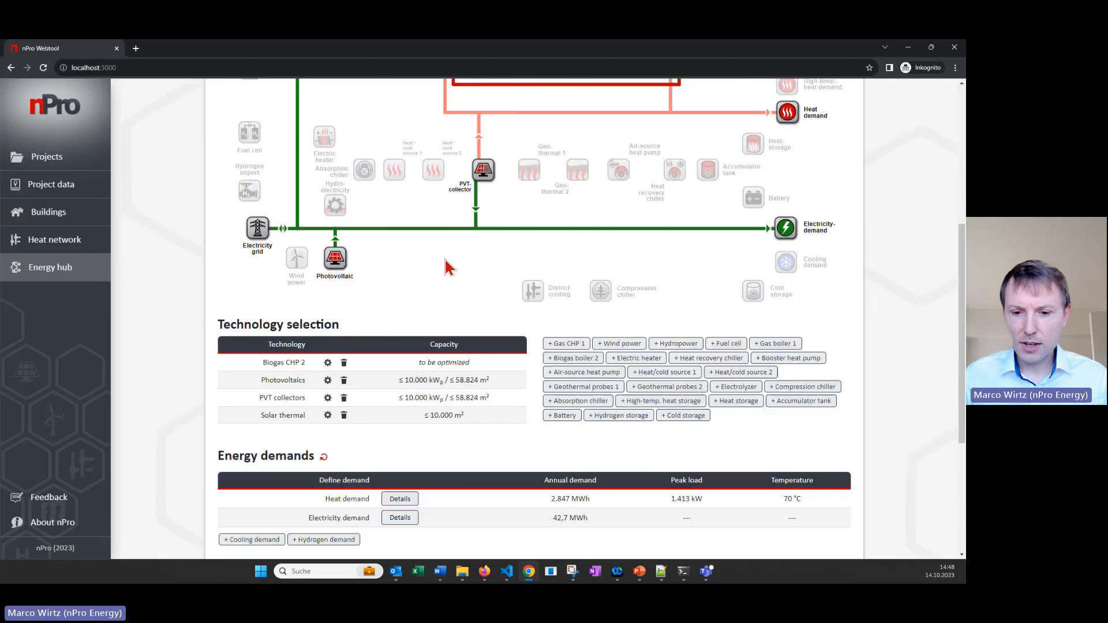
scroll(451, 340, down, 2)
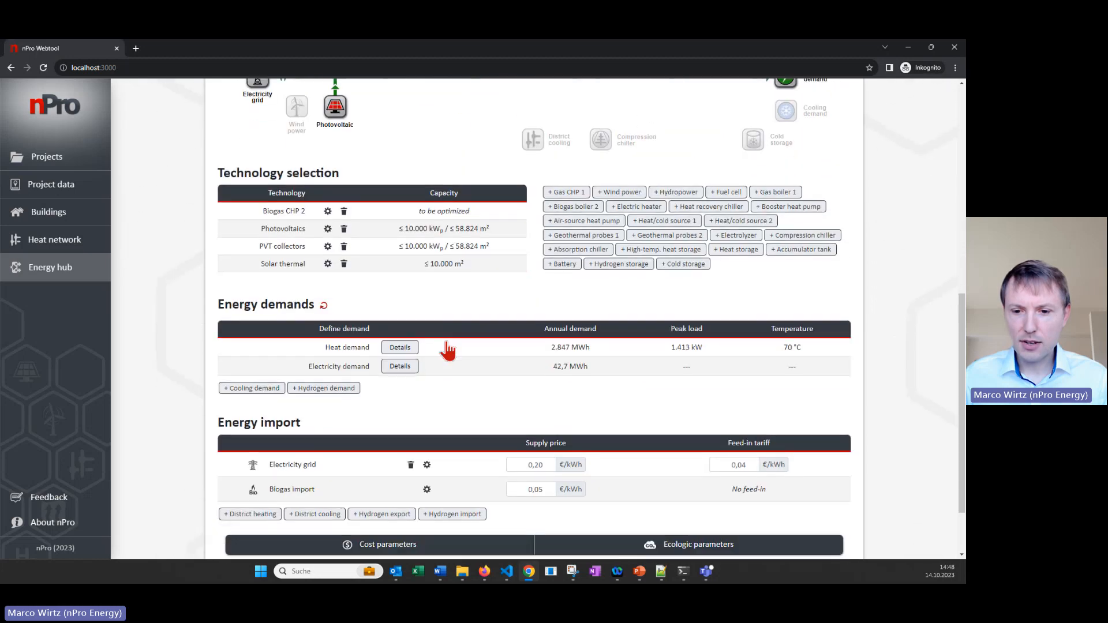
scroll(450, 346, down, 2)
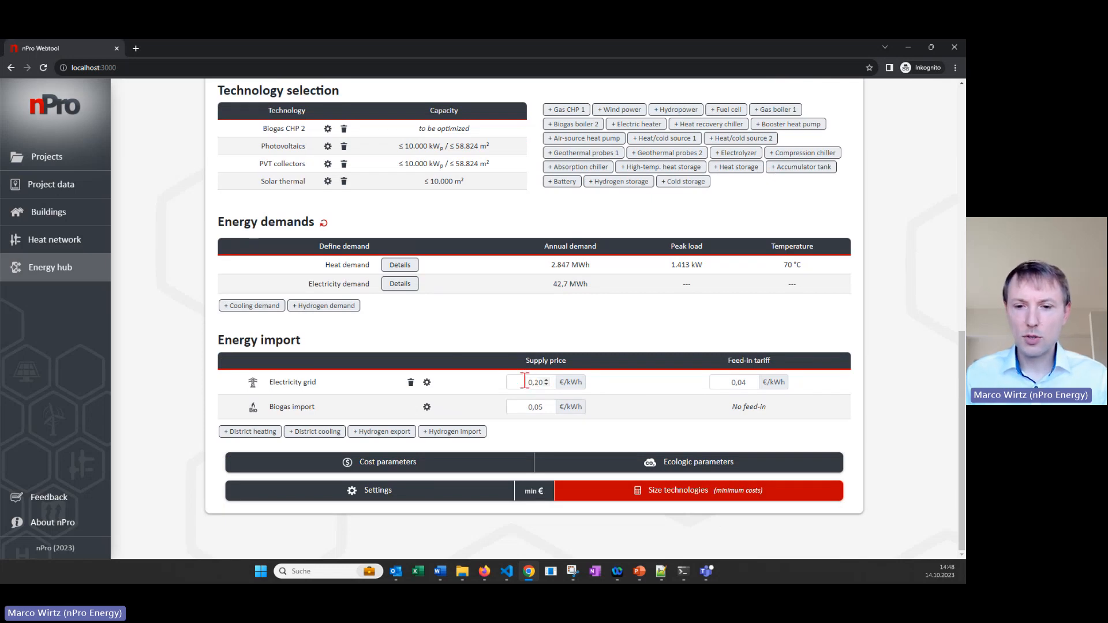
click(317, 385)
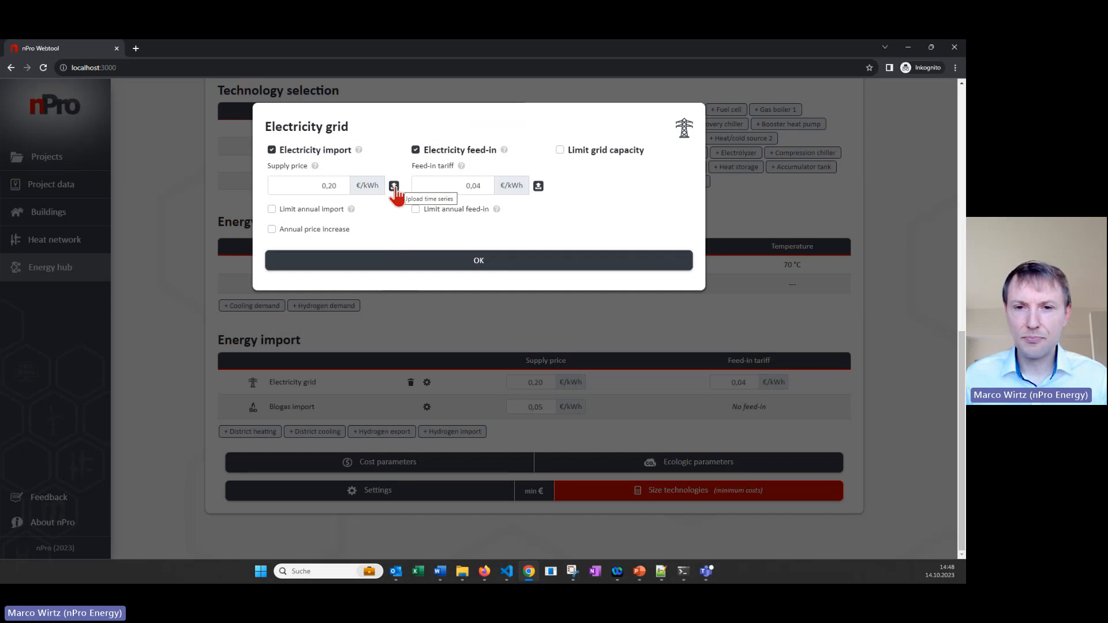
click(394, 186)
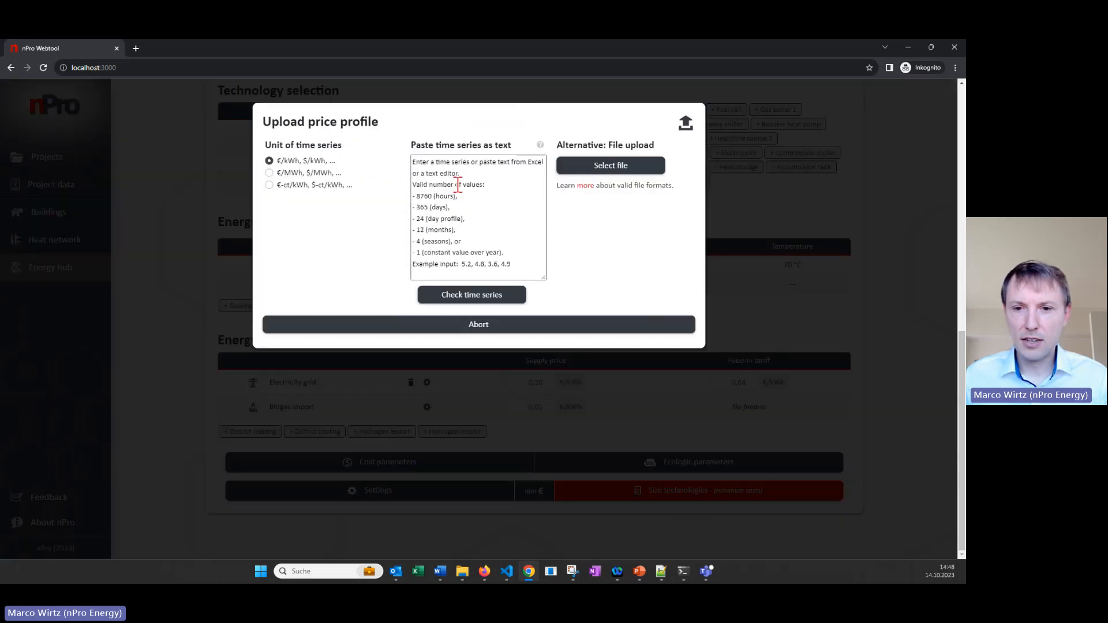
click(524, 326)
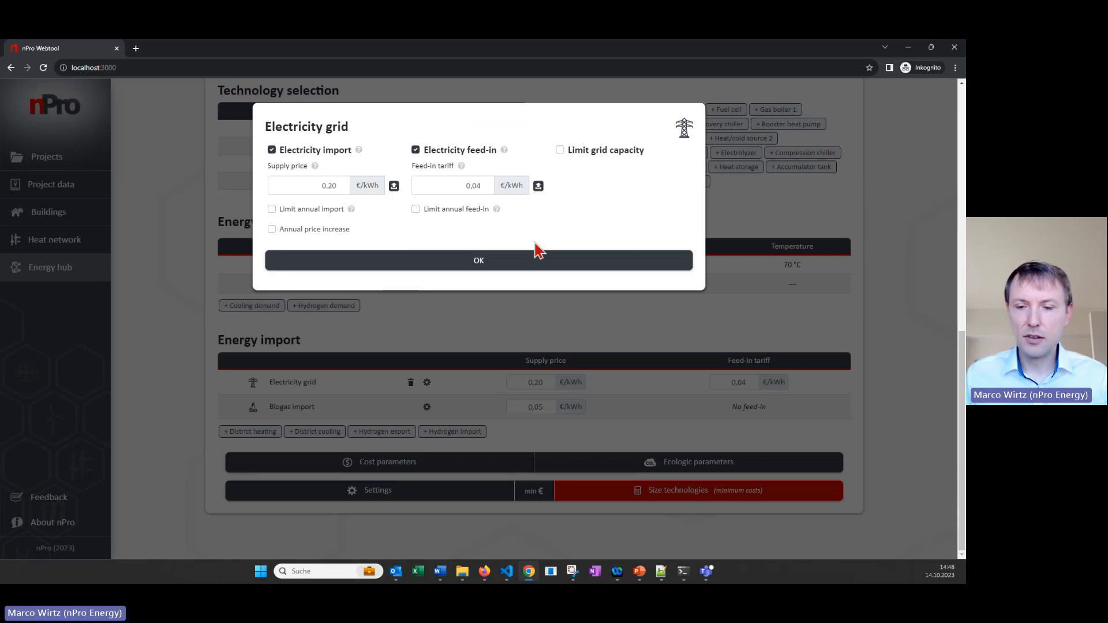
click(532, 269)
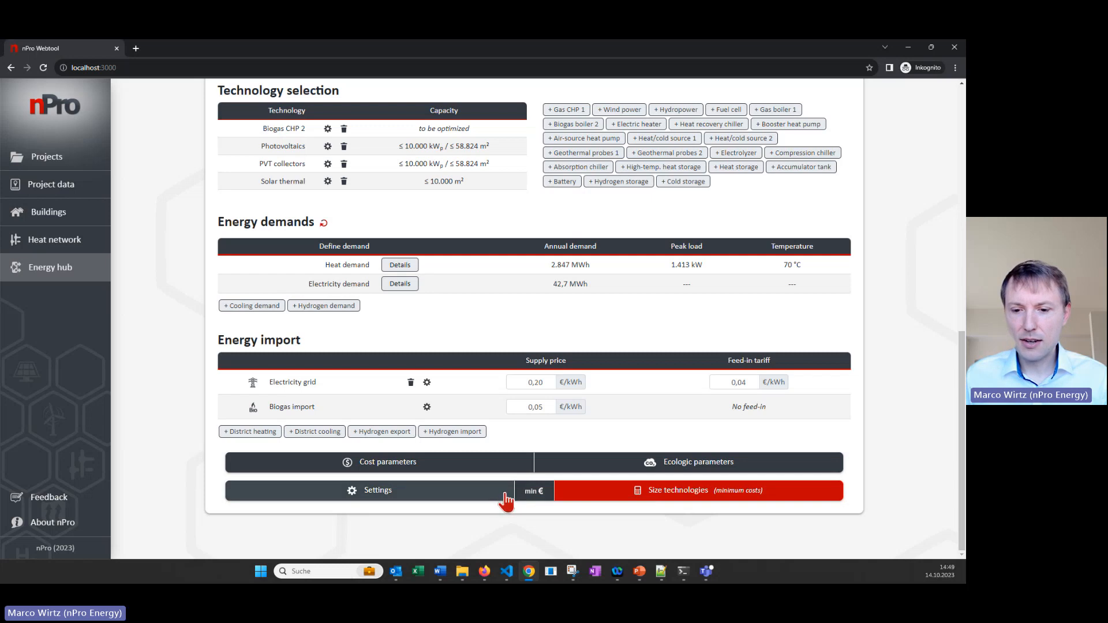
Review the available optimization targets in the energy hub's calculation settings, keeping total annual costs (annuity)
click(486, 499)
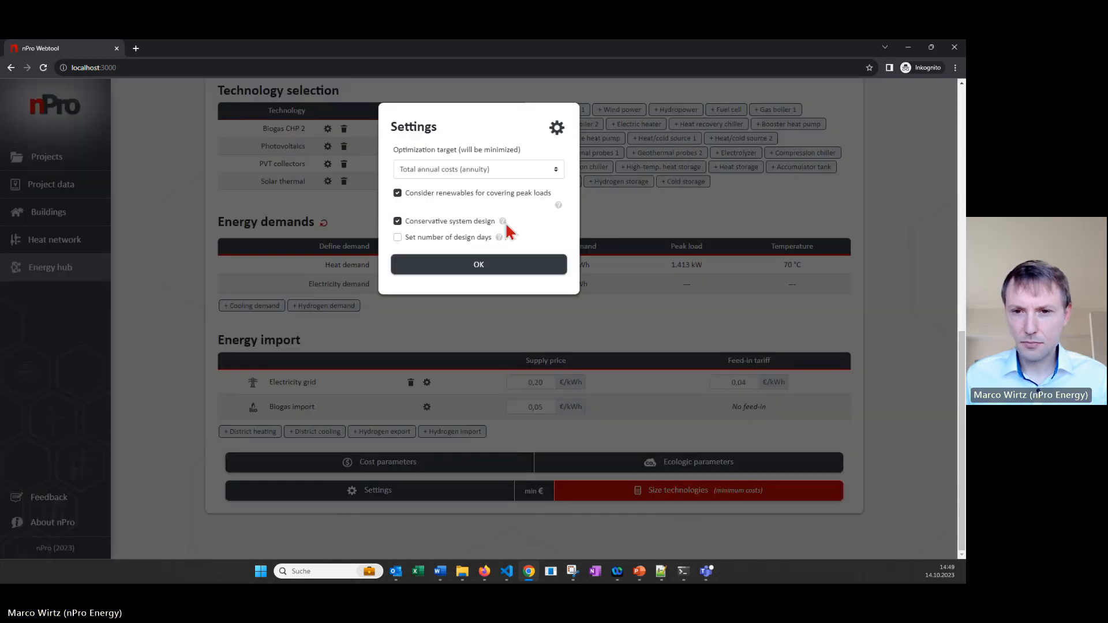
click(513, 171)
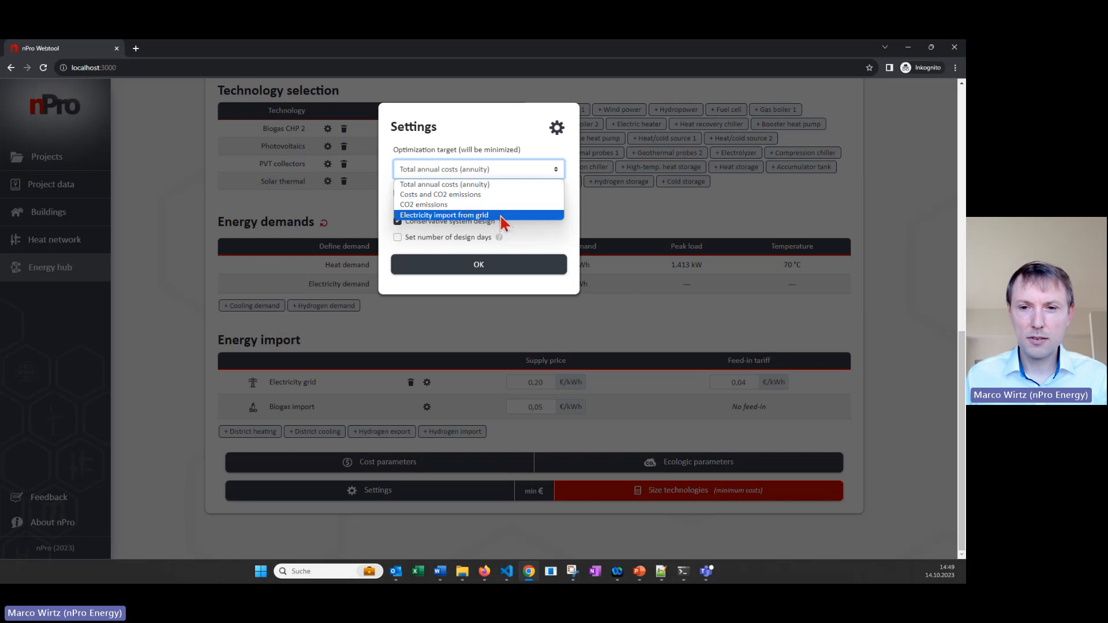
click(569, 235)
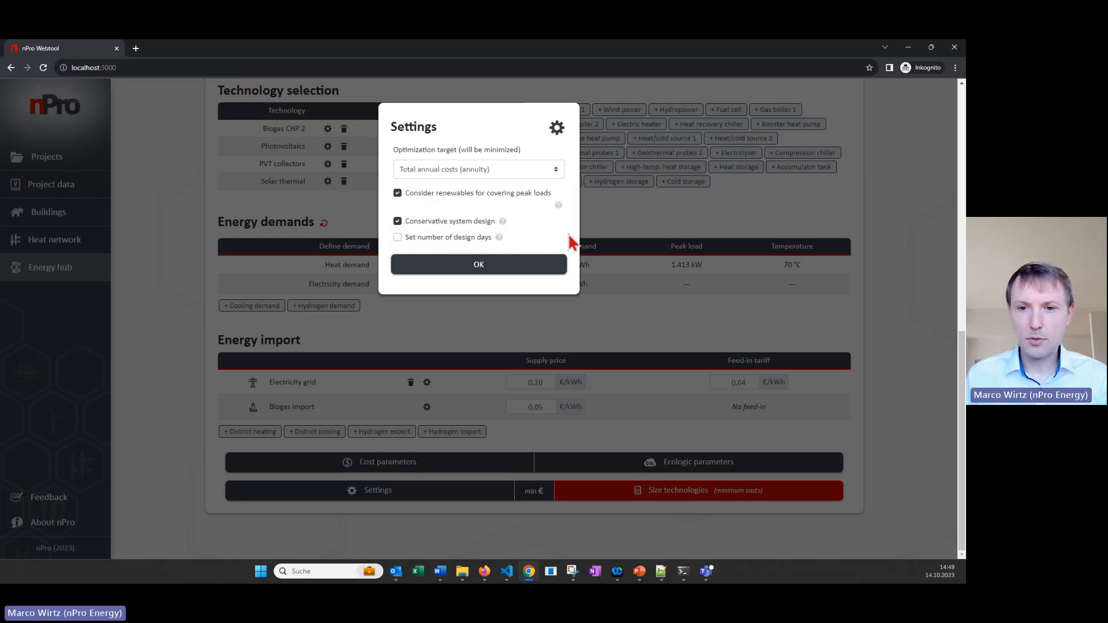
click(533, 262)
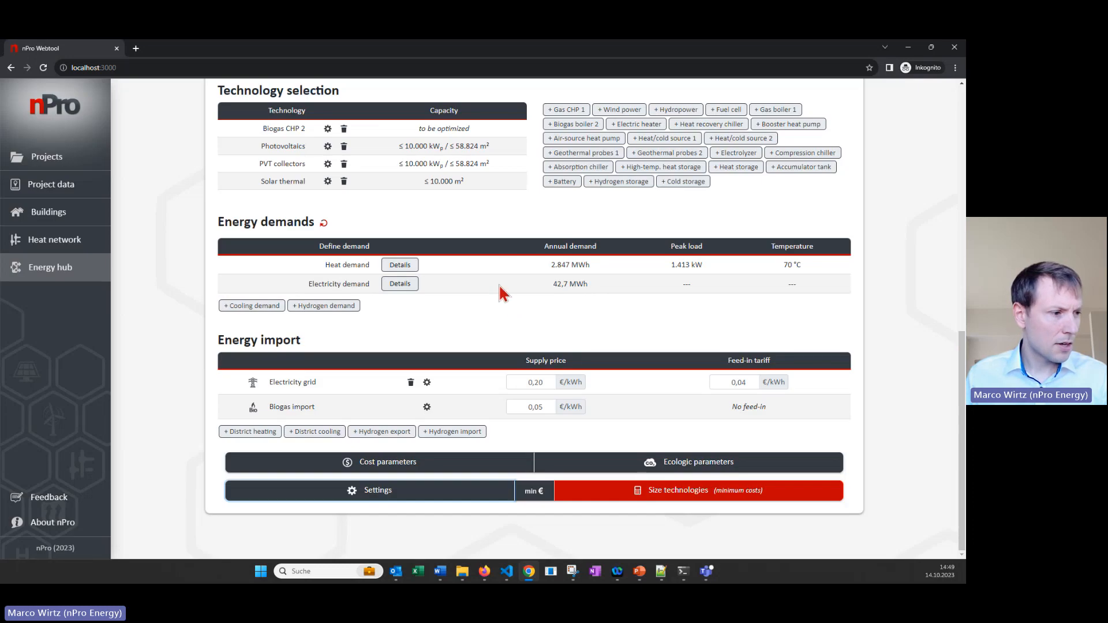
Remove CHP 2 from the energy system
scroll(461, 307, up, 7)
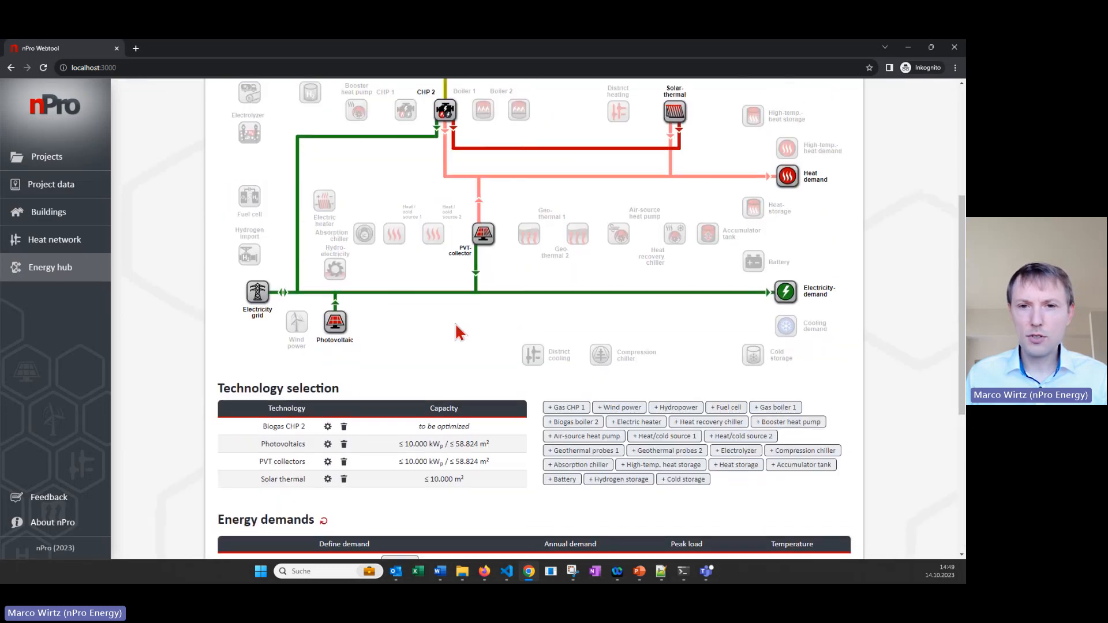
scroll(460, 332, up, 1)
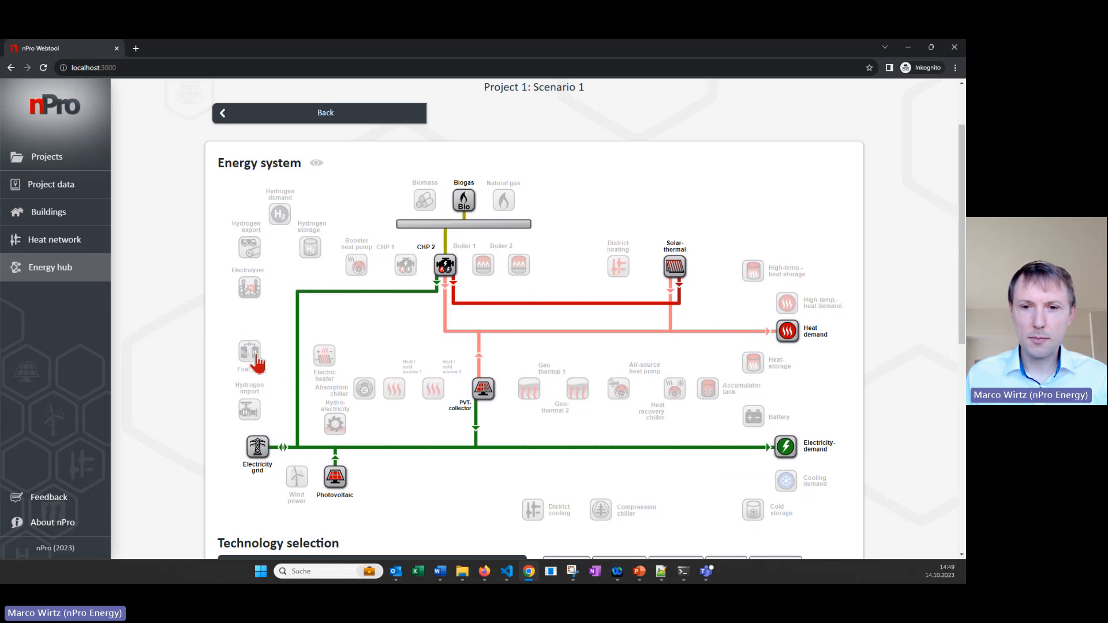
click(443, 271)
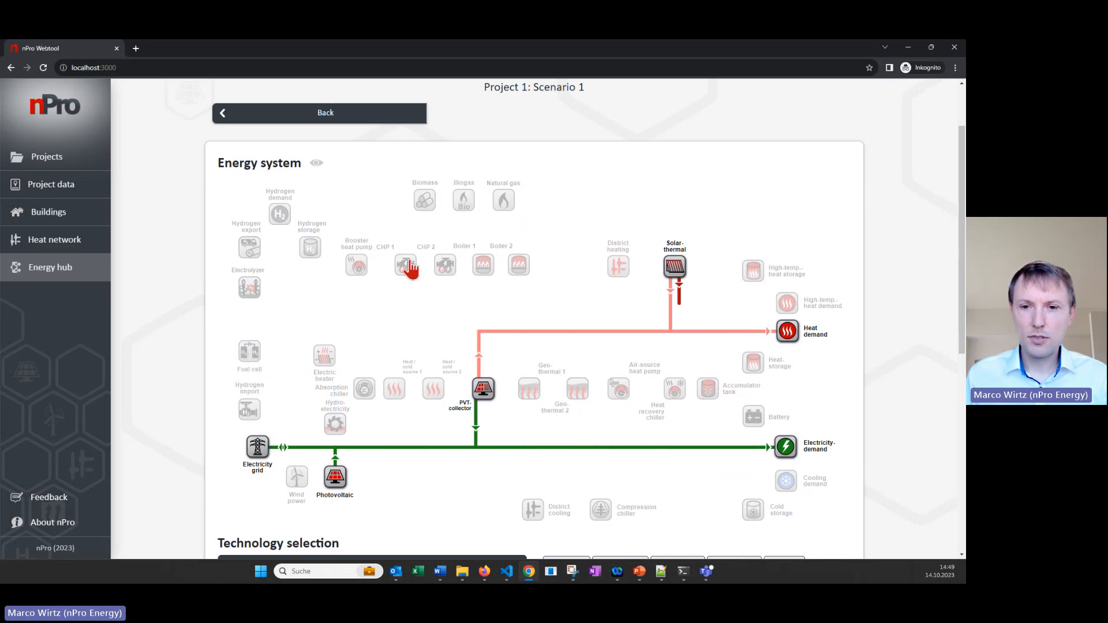
Add CHP 1, CHP 2 and the fuel cell to the energy system
click(409, 267)
click(445, 267)
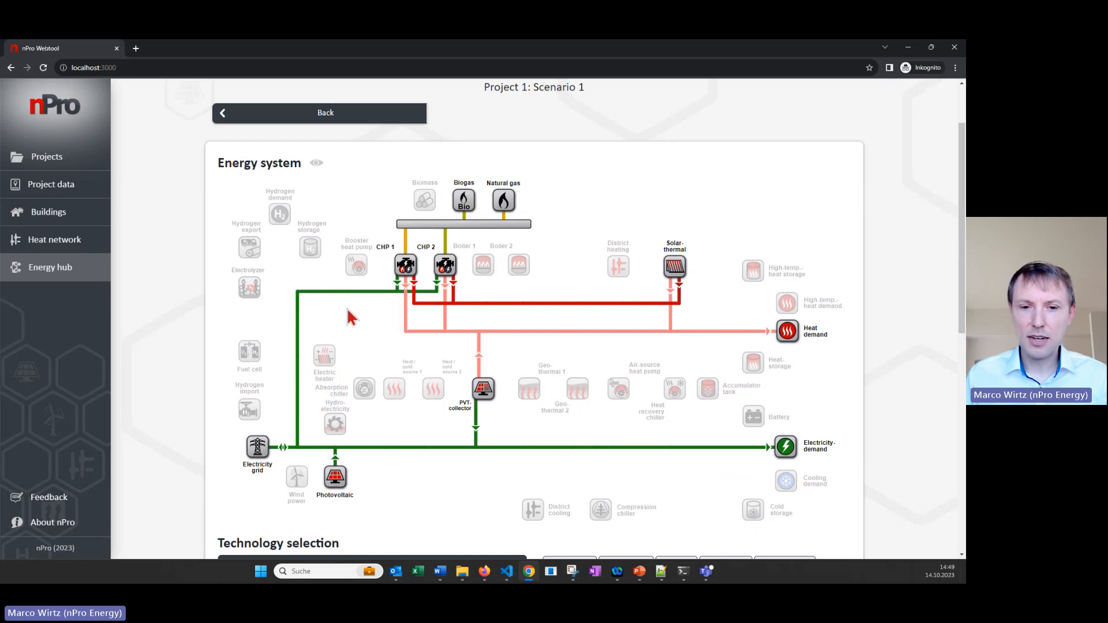
click(248, 354)
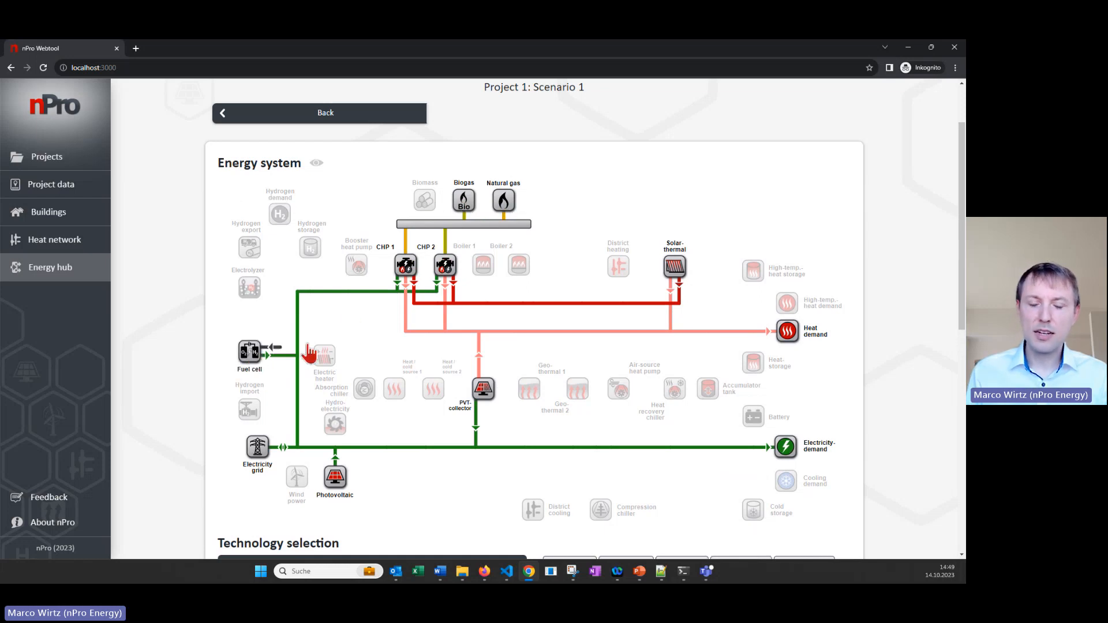
Enable waste heat recovery for the fuel cell with 50 % thermal efficiency, generating both high- and low-temperature heat
scroll(304, 346, down, 1)
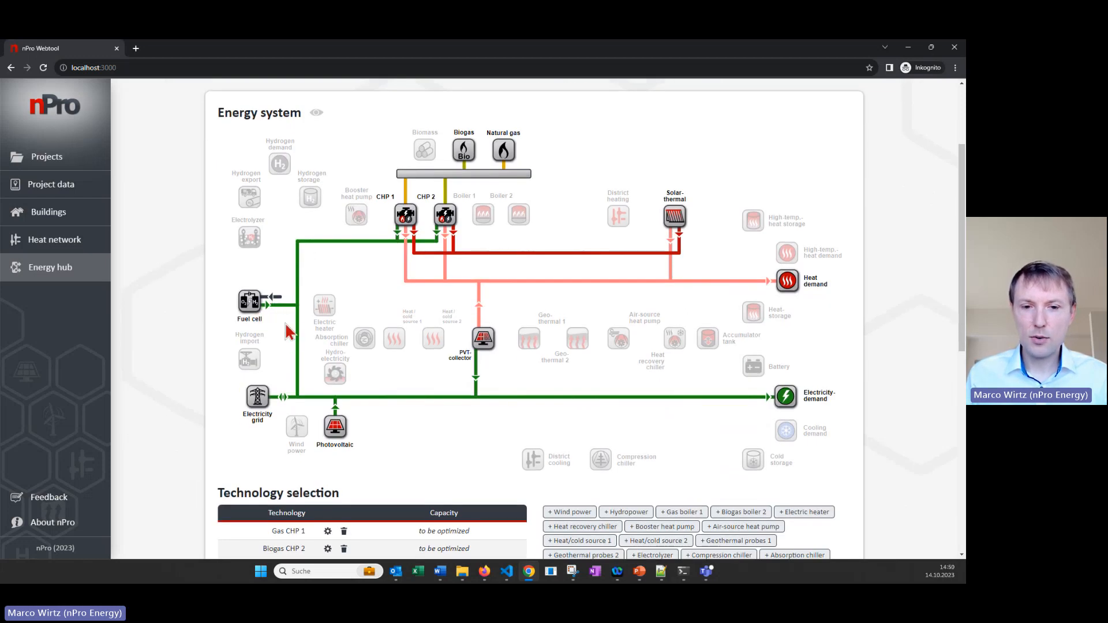
scroll(321, 387, down, 1)
scroll(297, 534, down, 1)
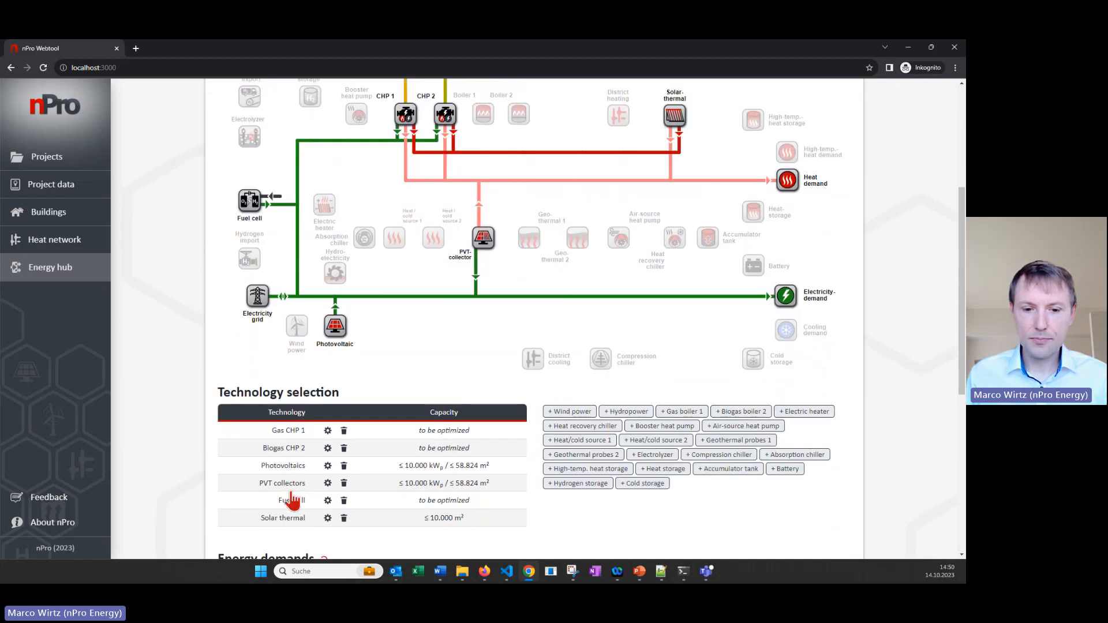
click(294, 503)
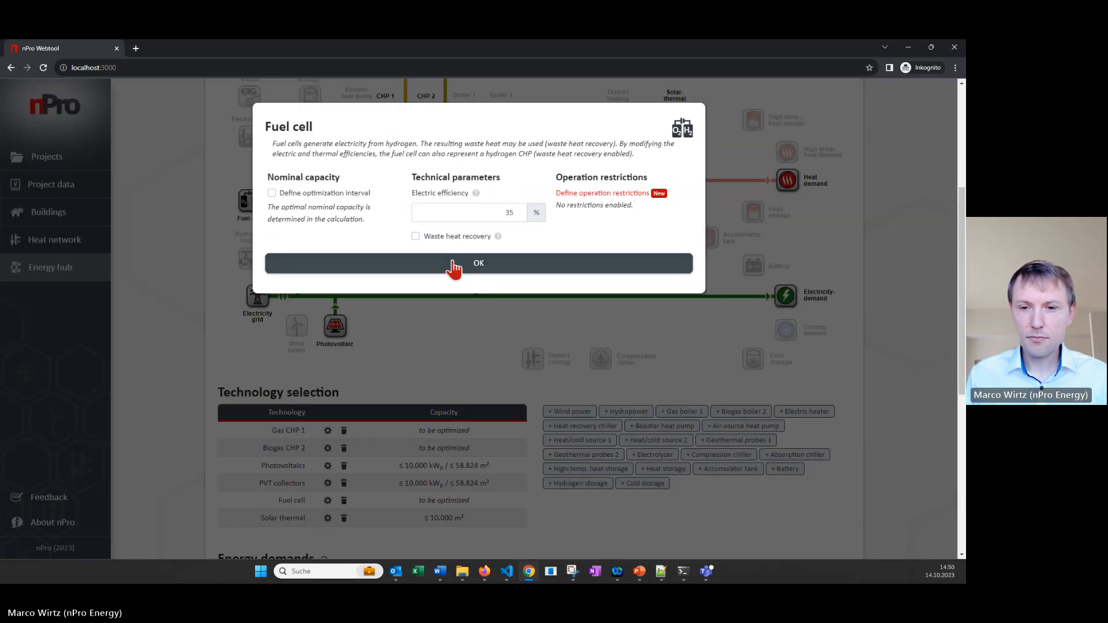
click(450, 239)
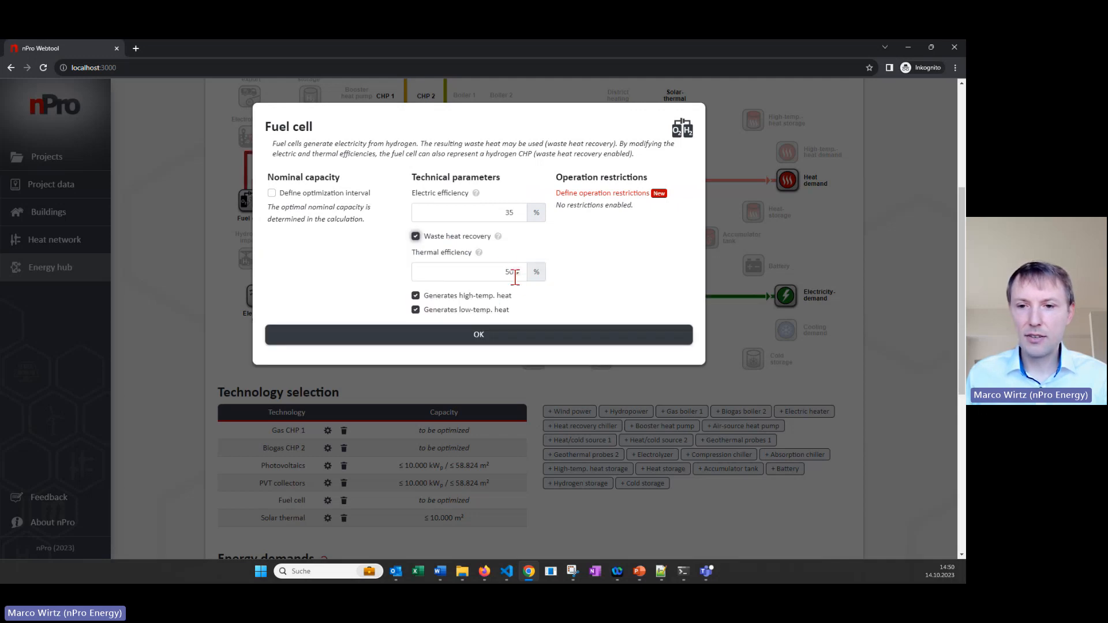
click(516, 343)
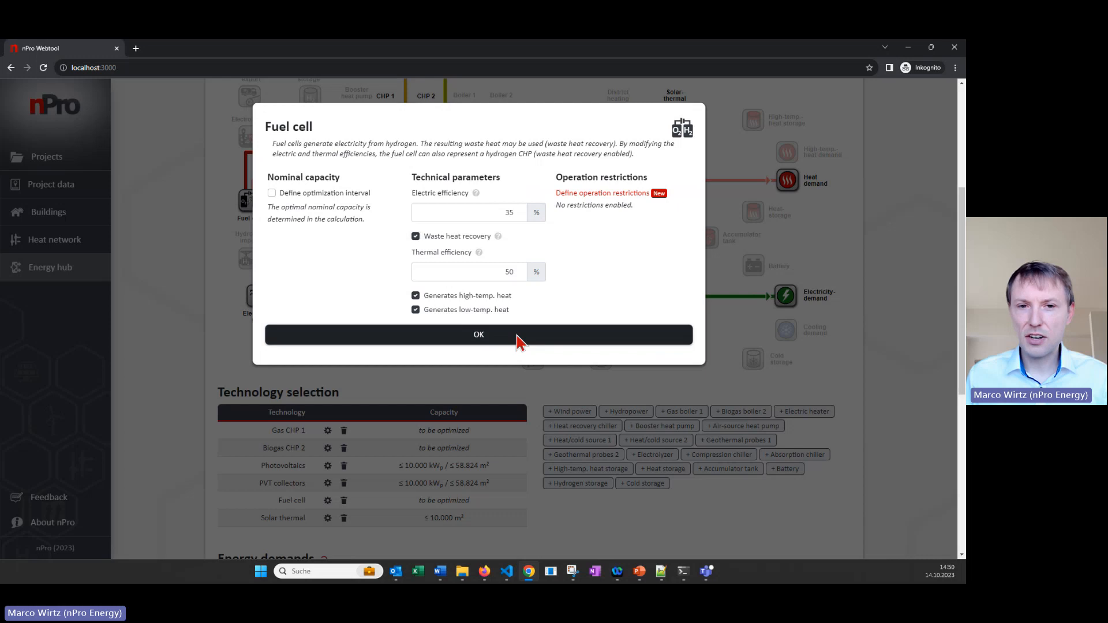
Add Boiler 2 to the energy system
scroll(383, 346, up, 2)
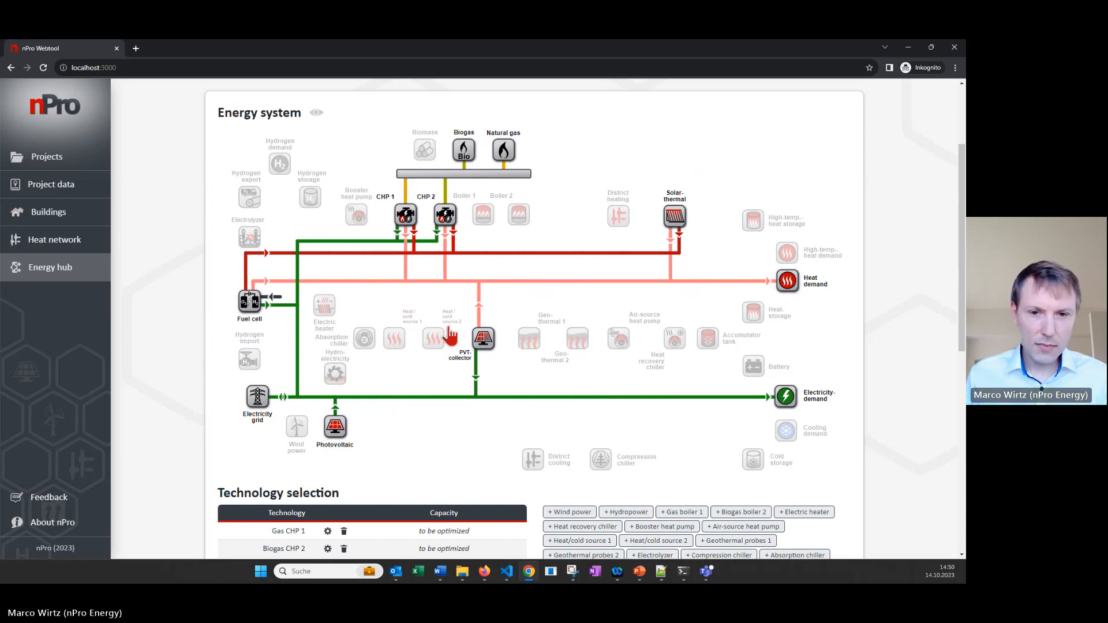
scroll(452, 300, down, 1)
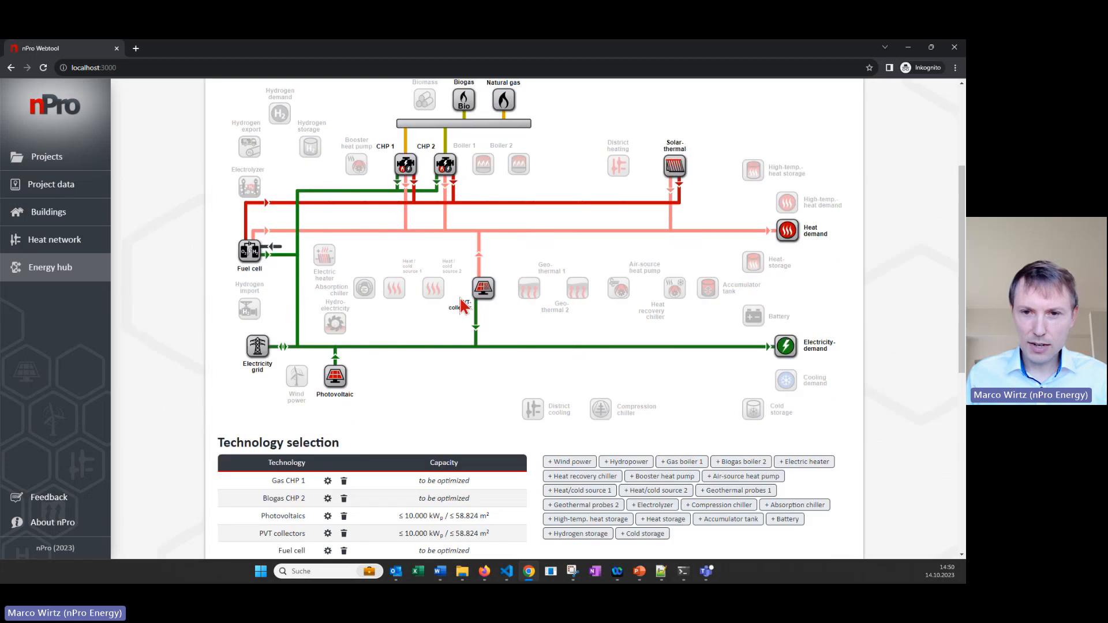
click(519, 174)
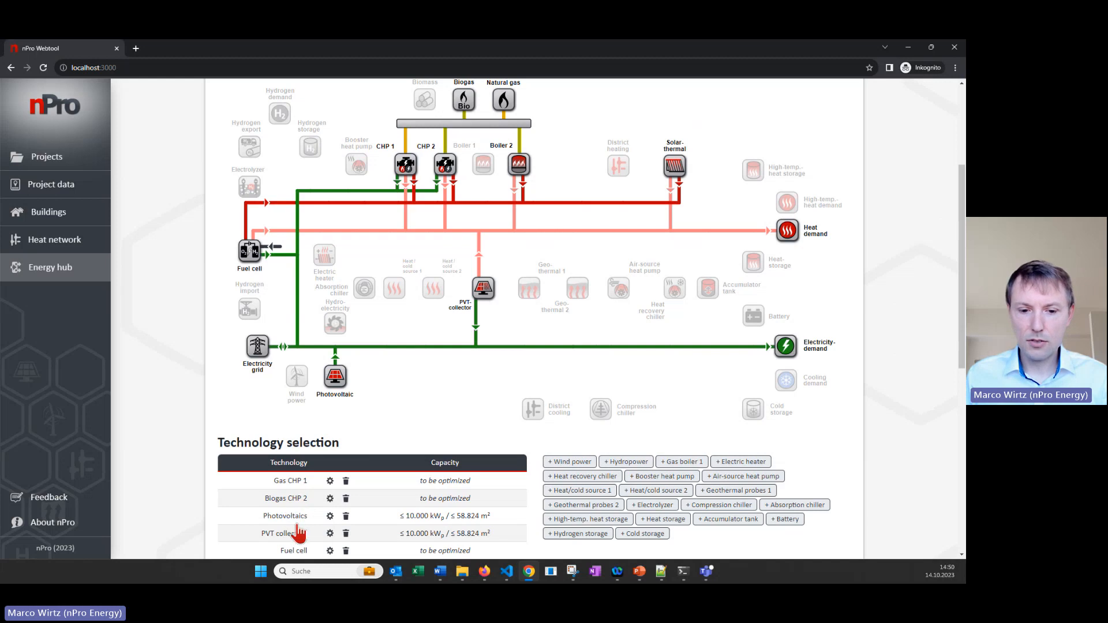
Restrict Biogas boiler 2's operation by limiting its annual low-temperature heat generation to a 40 % share of the annual low-temperature heat demand
scroll(306, 545, down, 1)
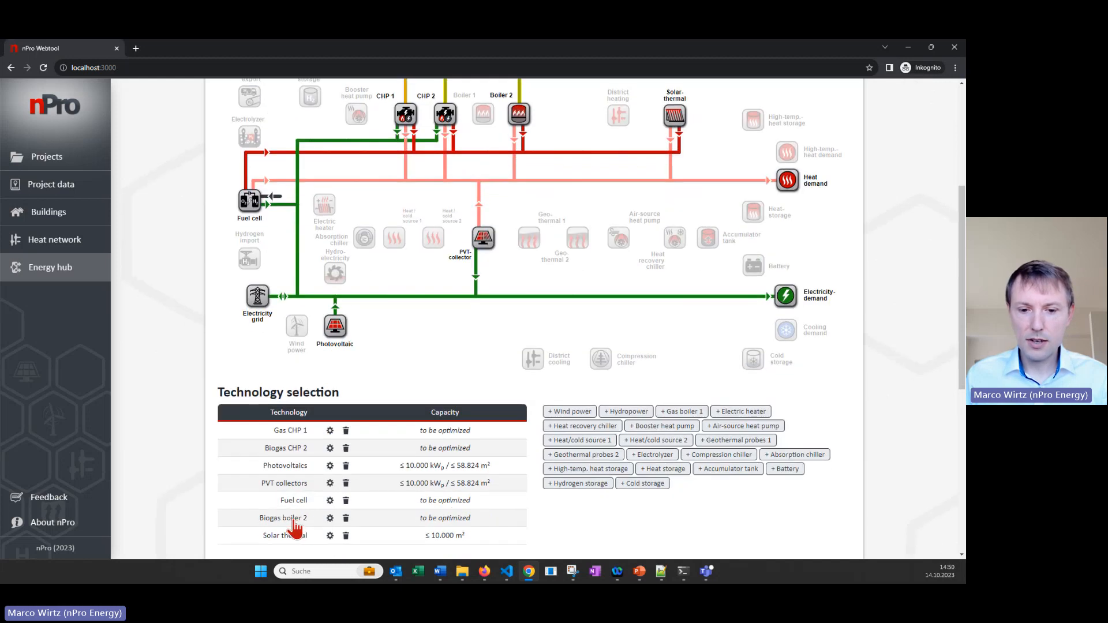
click(294, 521)
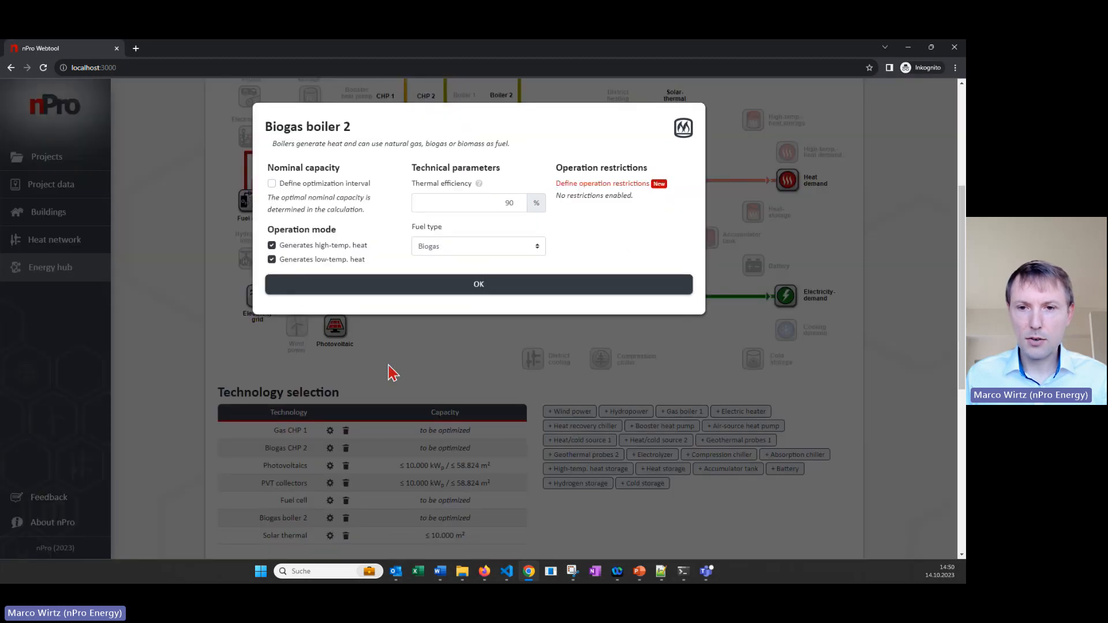
click(612, 185)
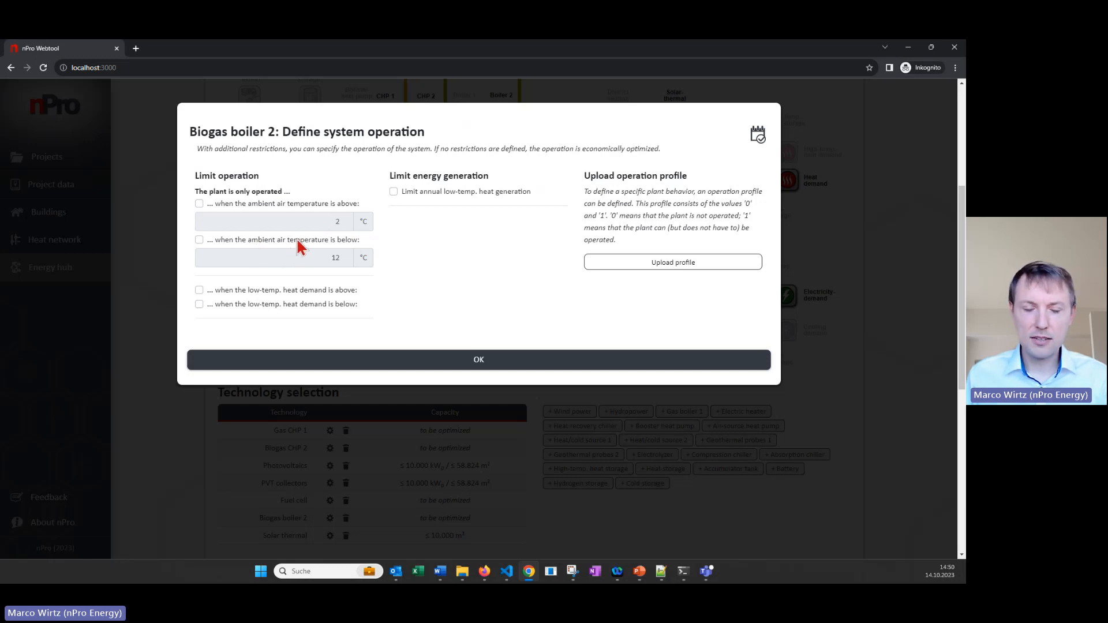
click(293, 304)
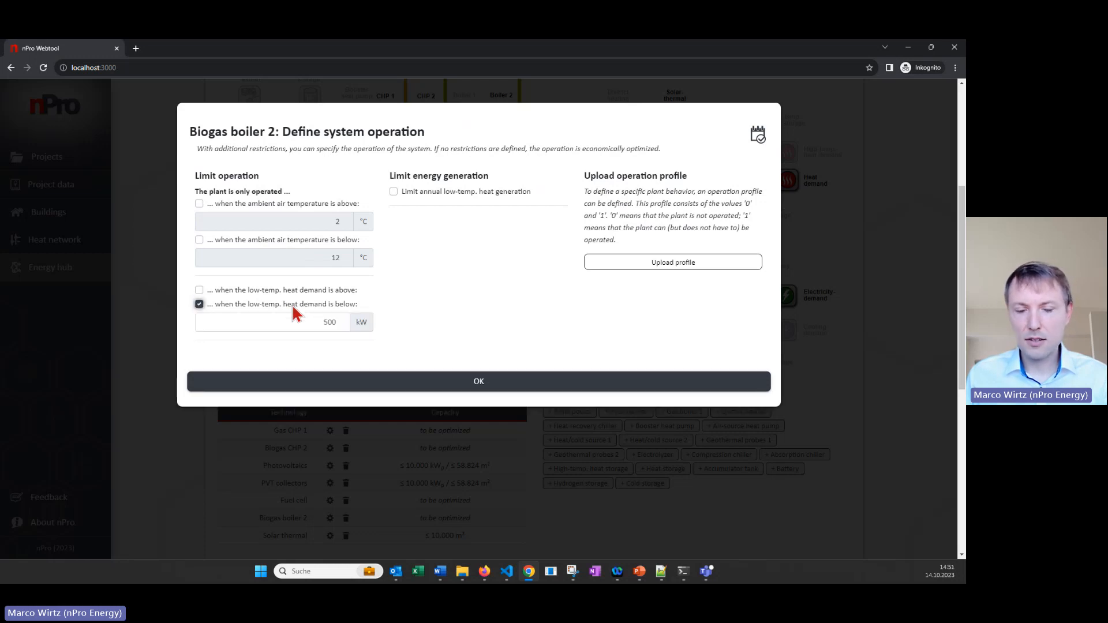
click(292, 304)
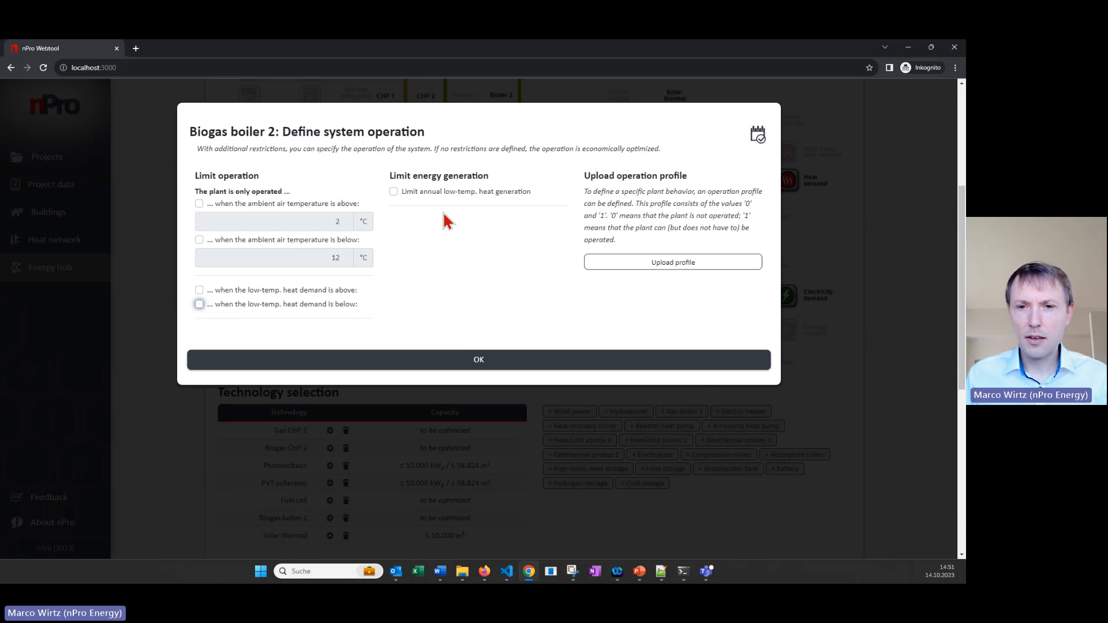
click(449, 191)
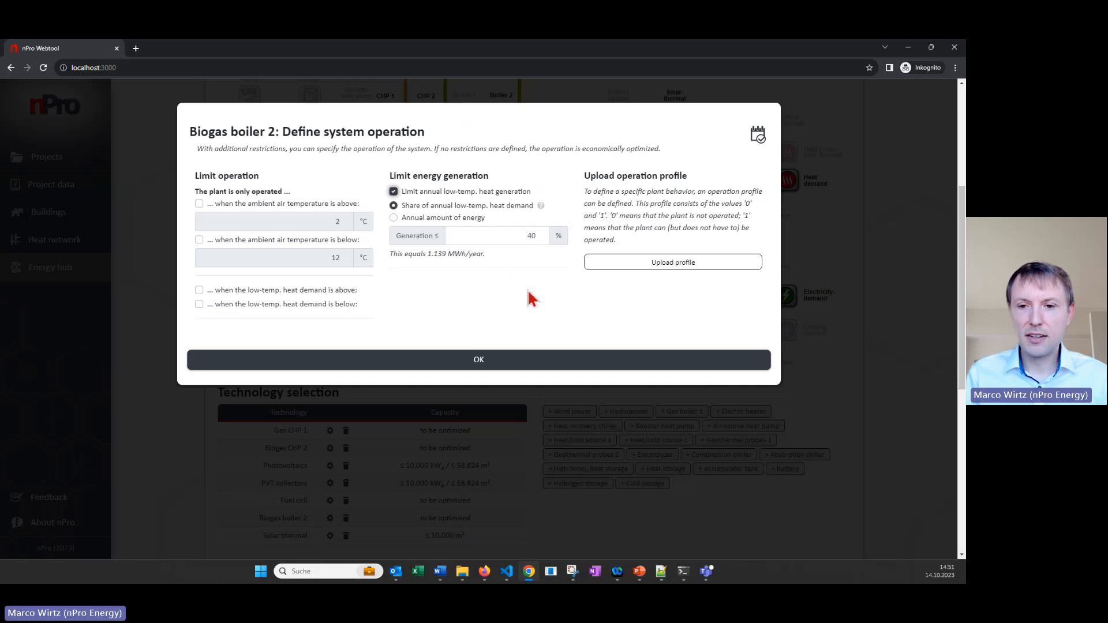
click(513, 363)
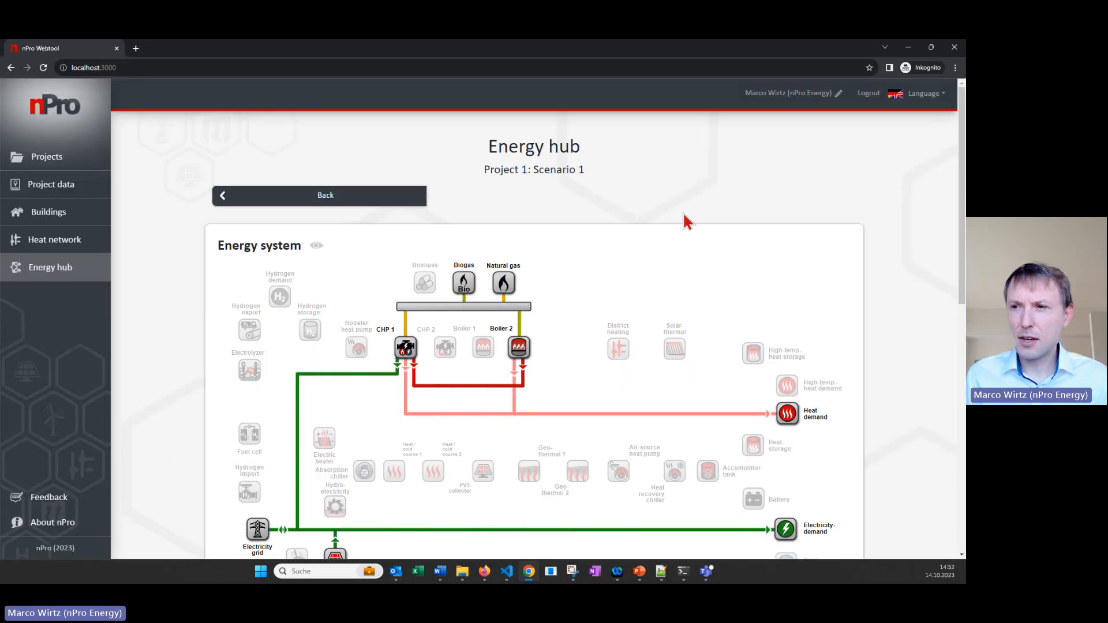
View the available interface languages without changing the language
click(923, 101)
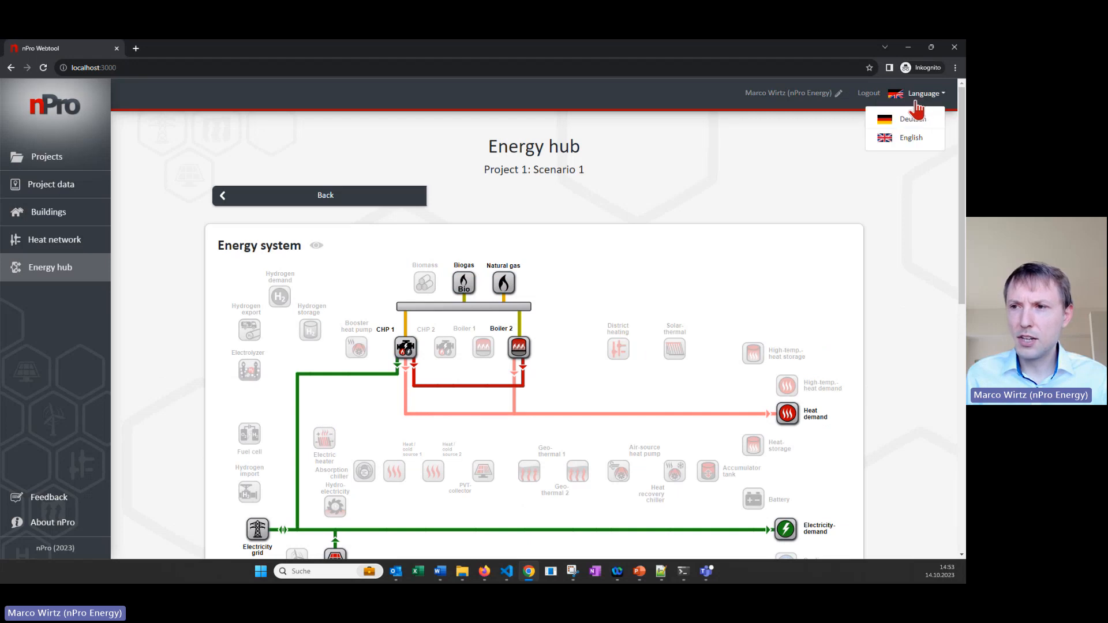
click(818, 131)
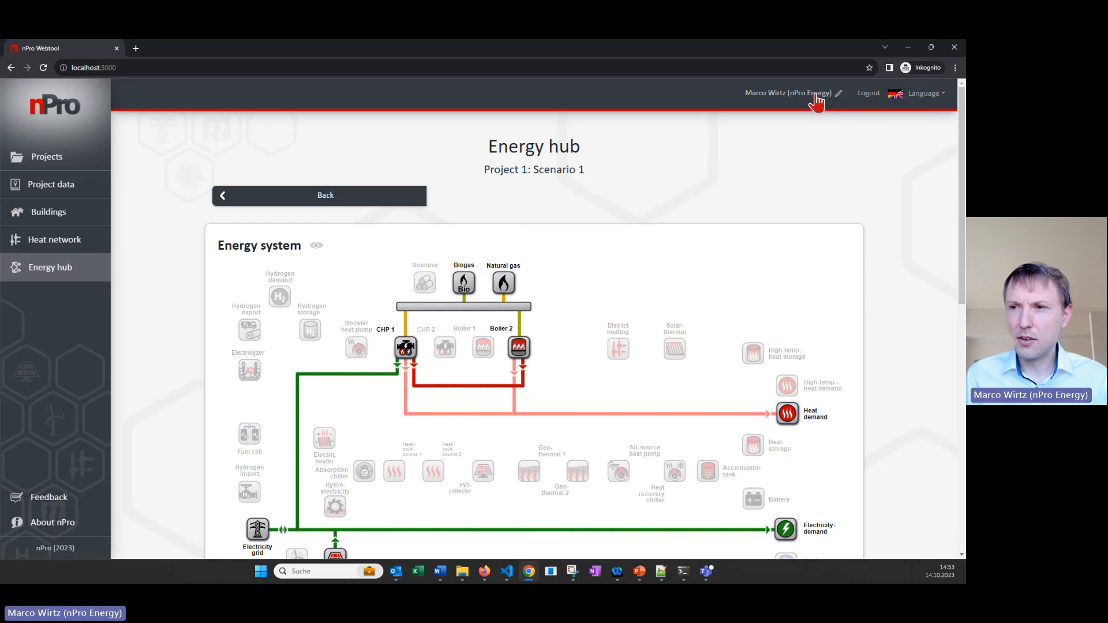
Set color #1 of the chart color scheme to #c00789 in the user account settings
click(826, 102)
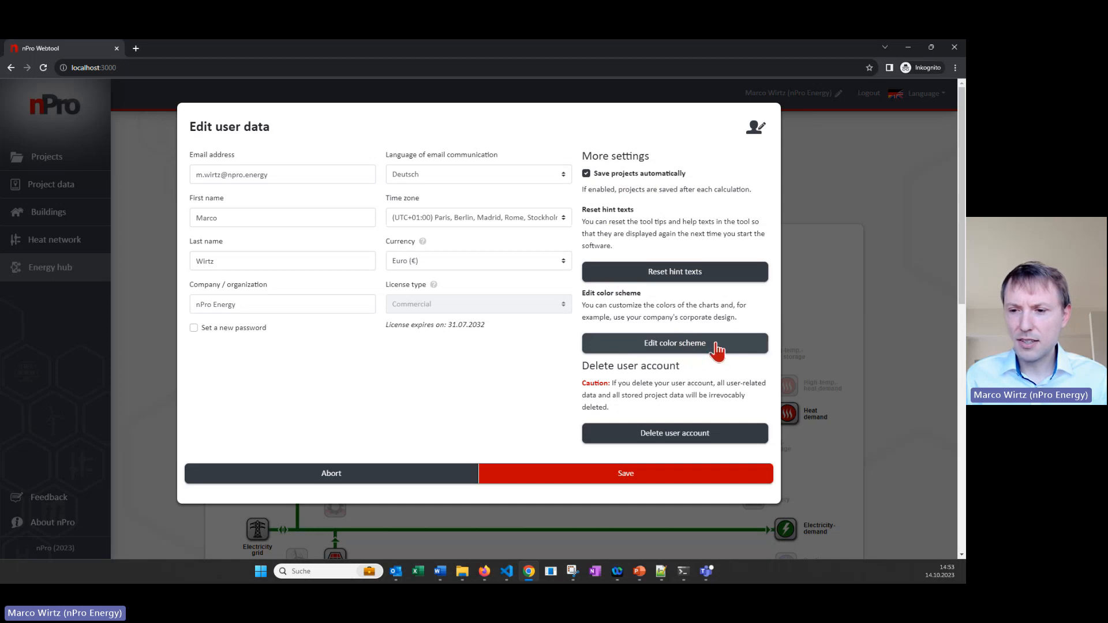
click(701, 343)
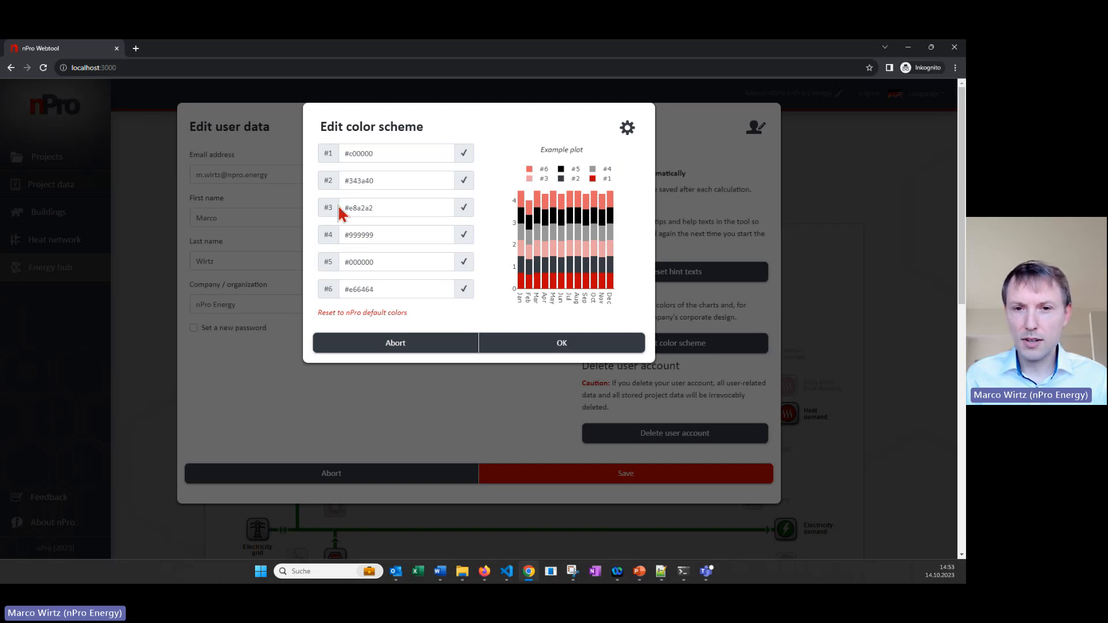
drag(361, 153, 381, 154)
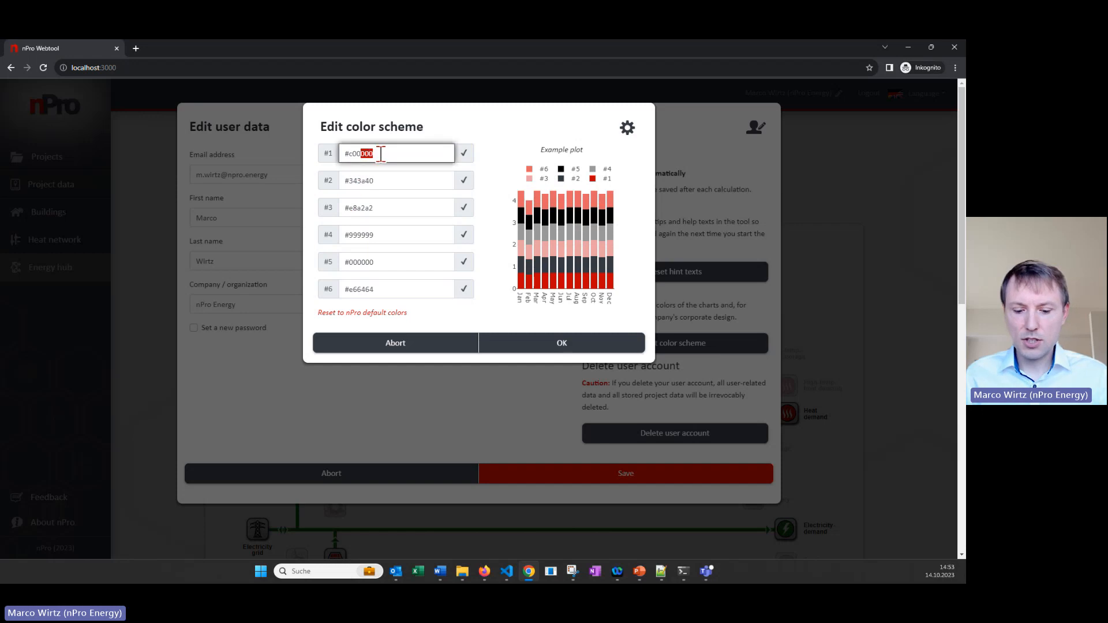
text(789)
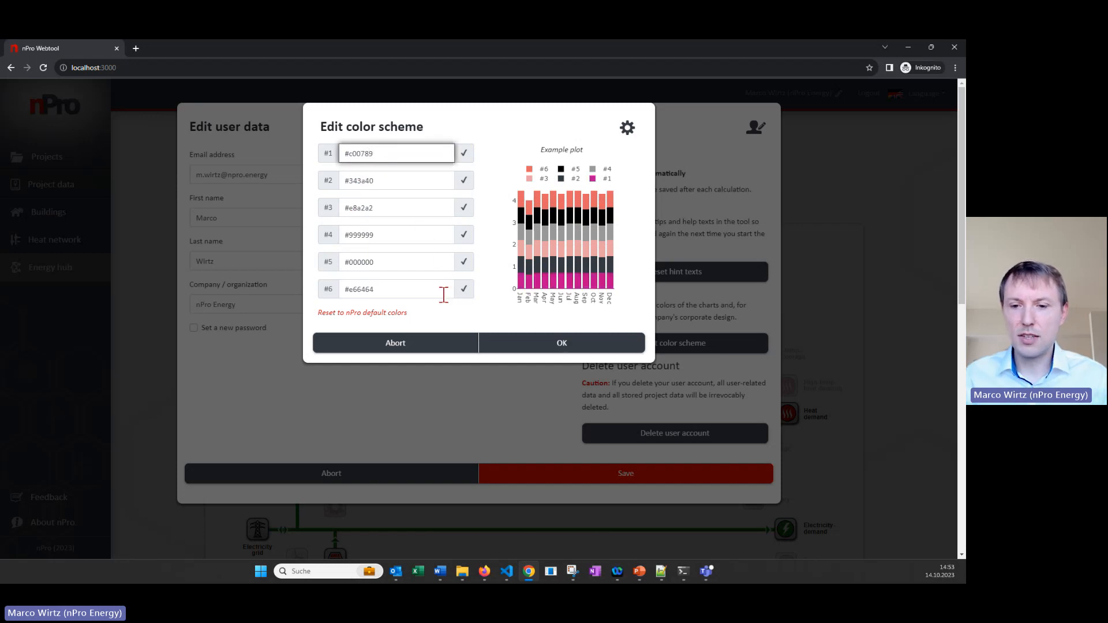
click(519, 350)
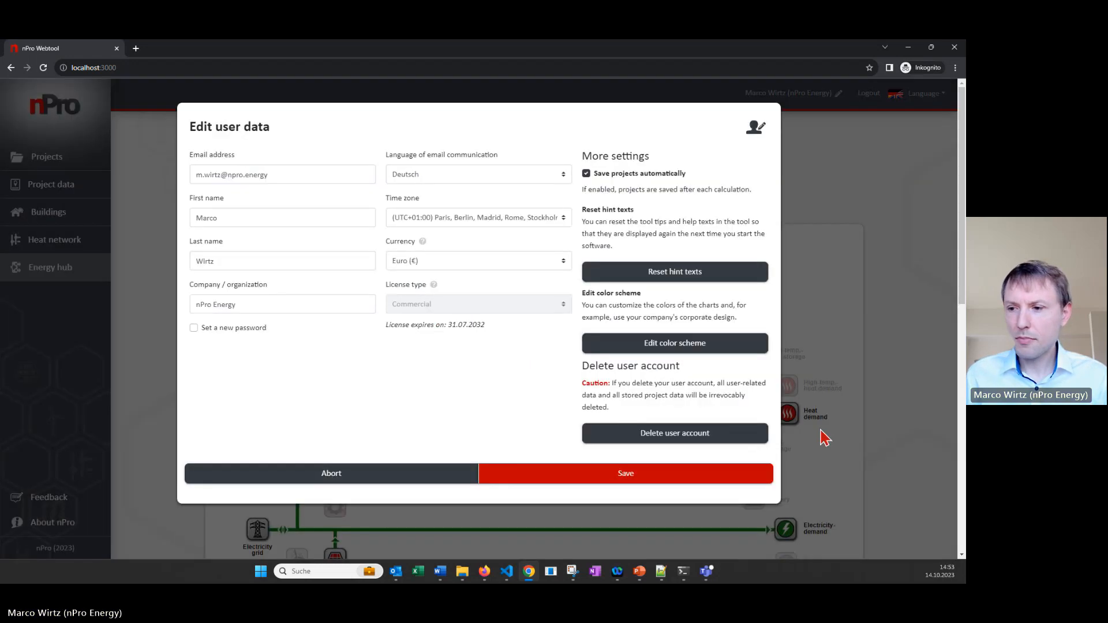